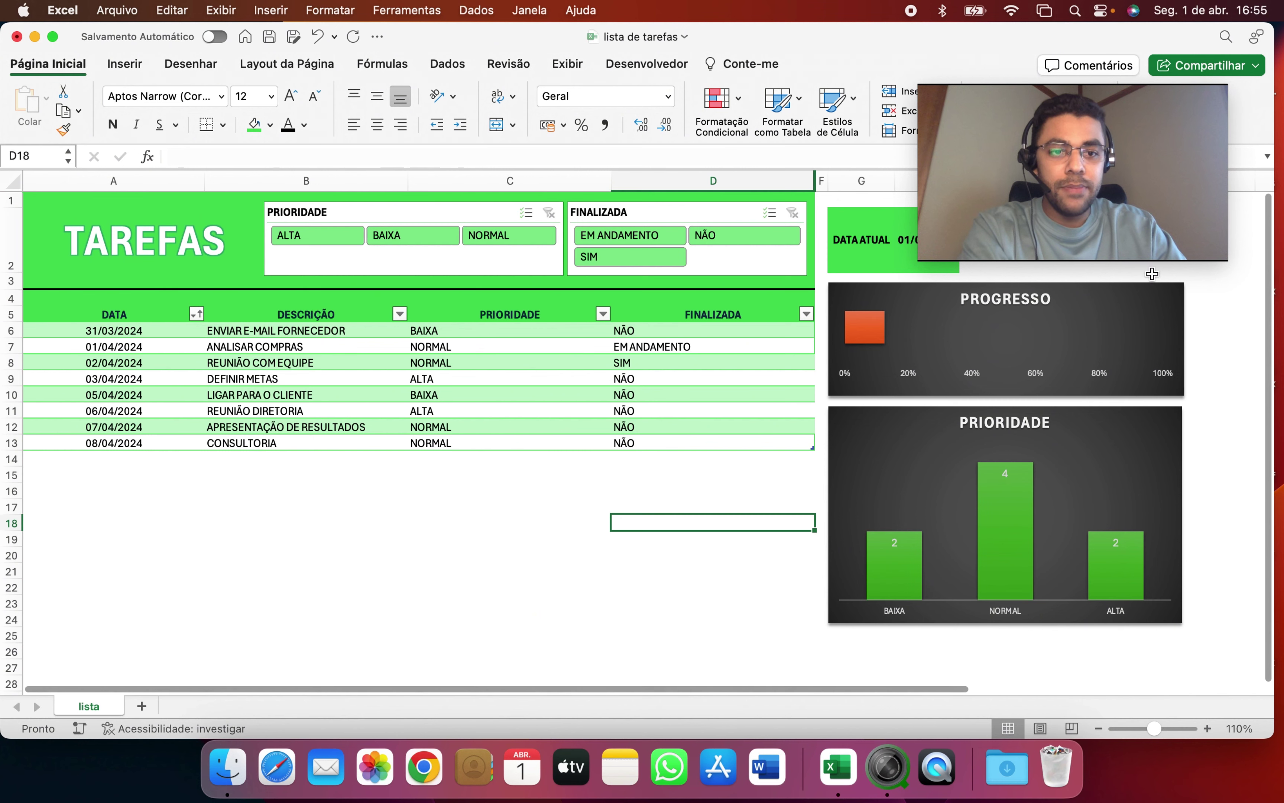
Return to the task-list workbook and review the DATA, description, PRIORIDADE and FINALIZADA columns.
{"action": "mouse_move", "coordinate": [1089, 233]}
{"action": "left_mouse_down"}
{"action": "mouse_move", "coordinate": [1099, 213]}
{"action": "mouse_move", "coordinate": [251, 644]}
{"action": "left_mouse_up"}
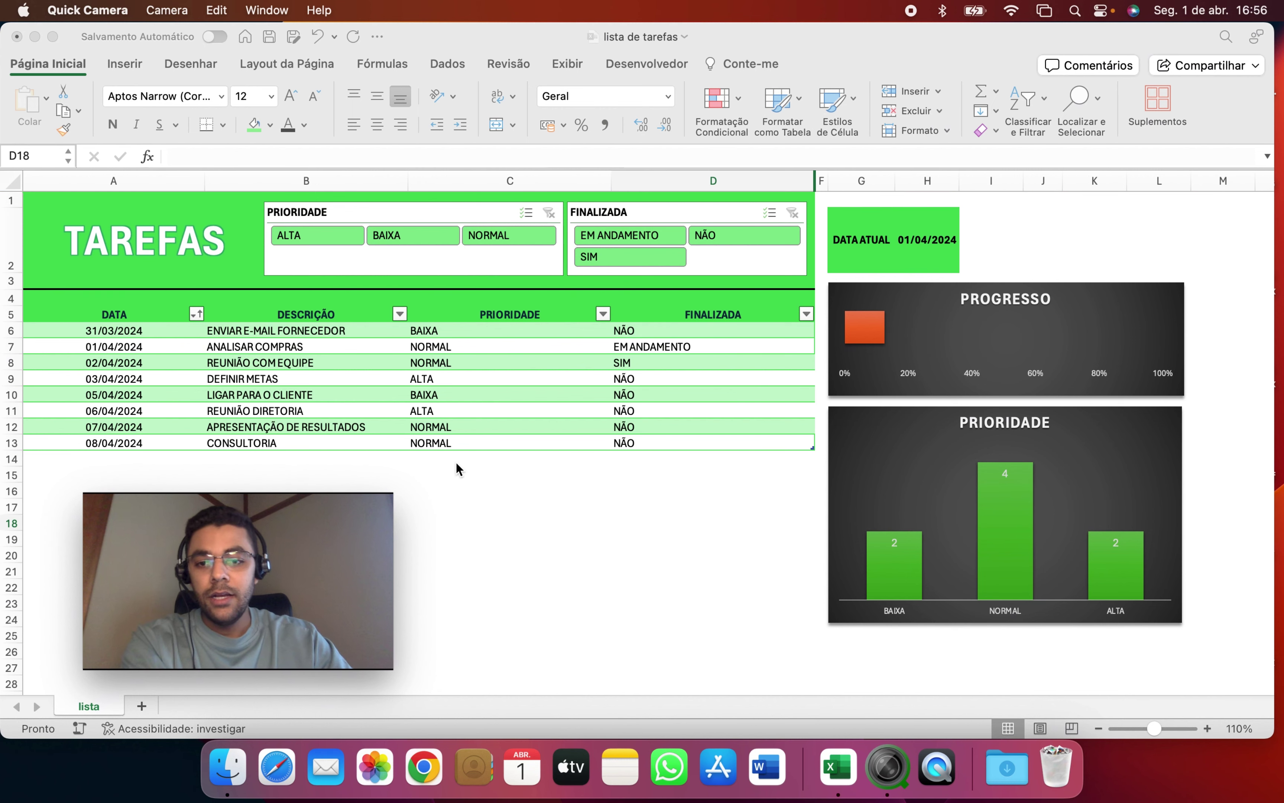
{"action": "left_click", "coordinate": [247, 471]}
{"action": "left_click", "coordinate": [147, 458]}
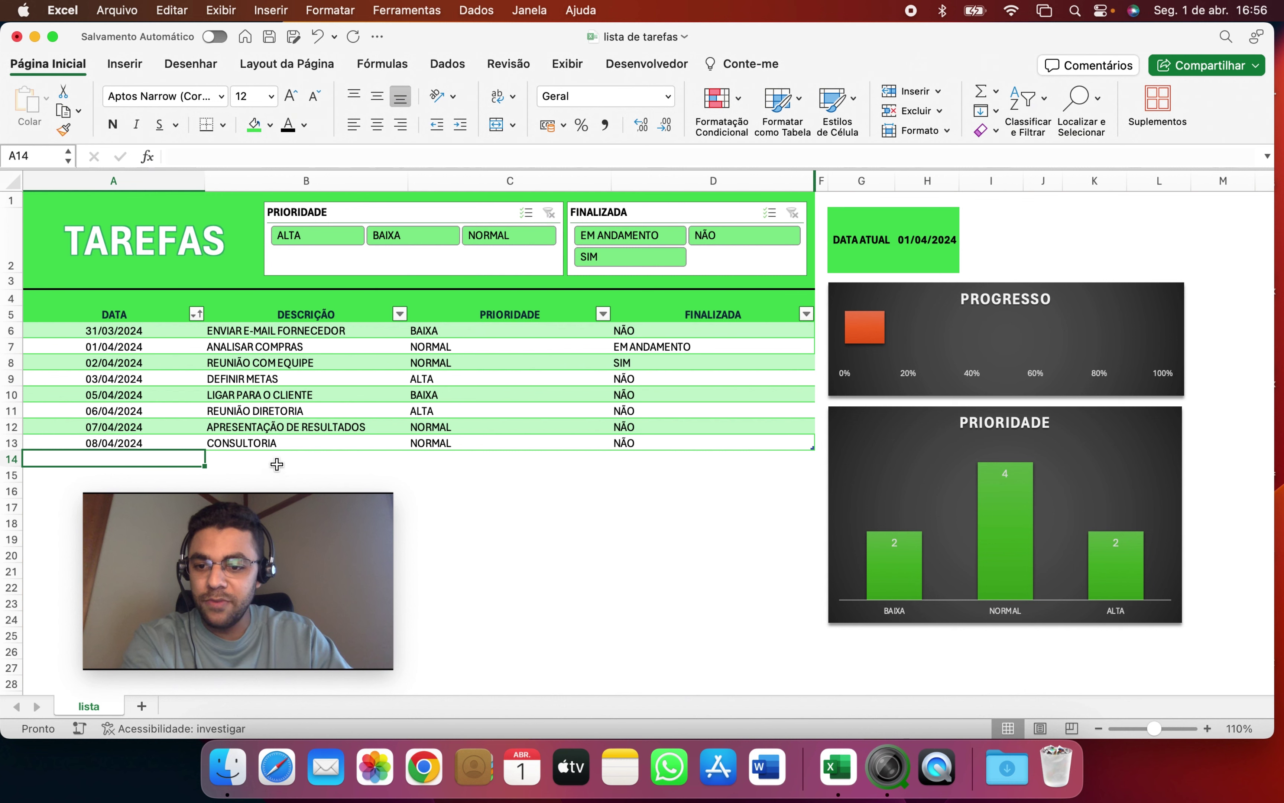
{"action": "left_click_drag", "start_coordinate": [148, 316], "coordinate": [154, 460]}
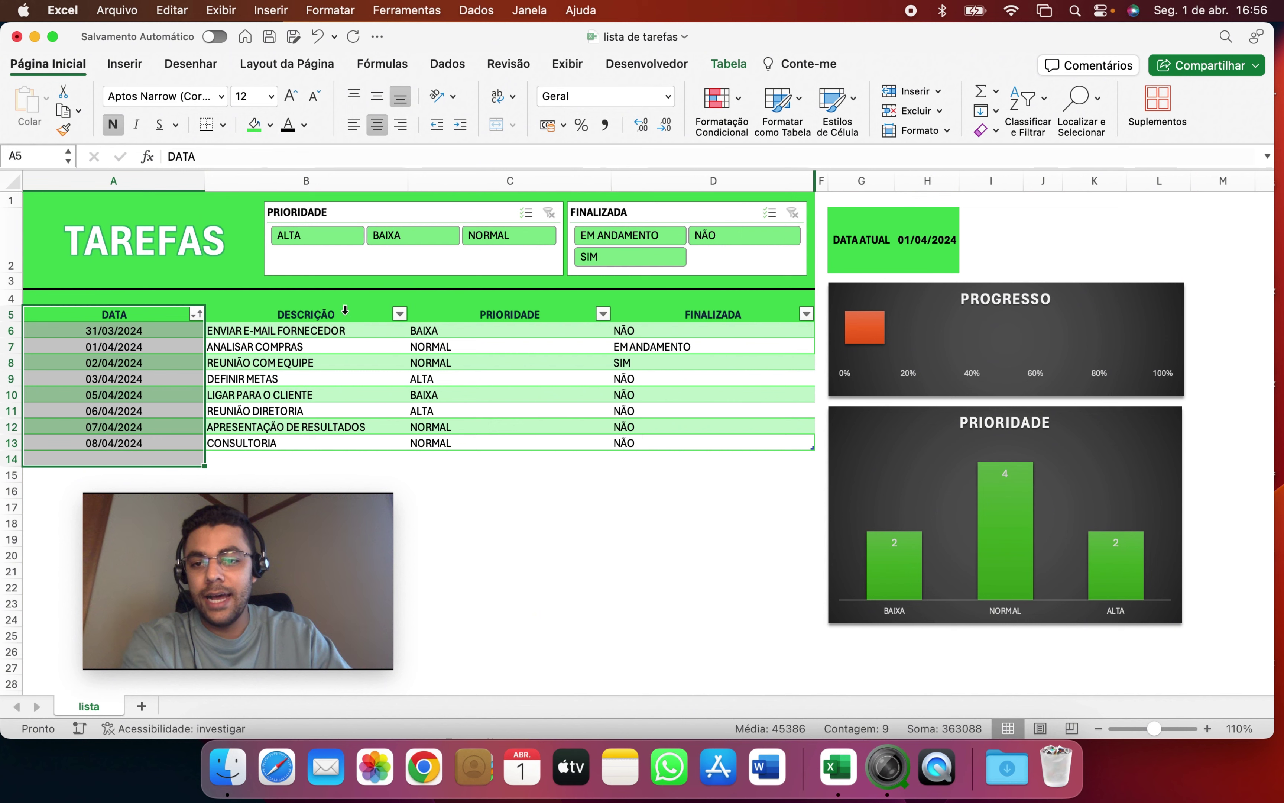
{"action": "left_click_drag", "start_coordinate": [345, 331], "coordinate": [348, 443]}
{"action": "left_click_drag", "start_coordinate": [515, 314], "coordinate": [515, 475]}
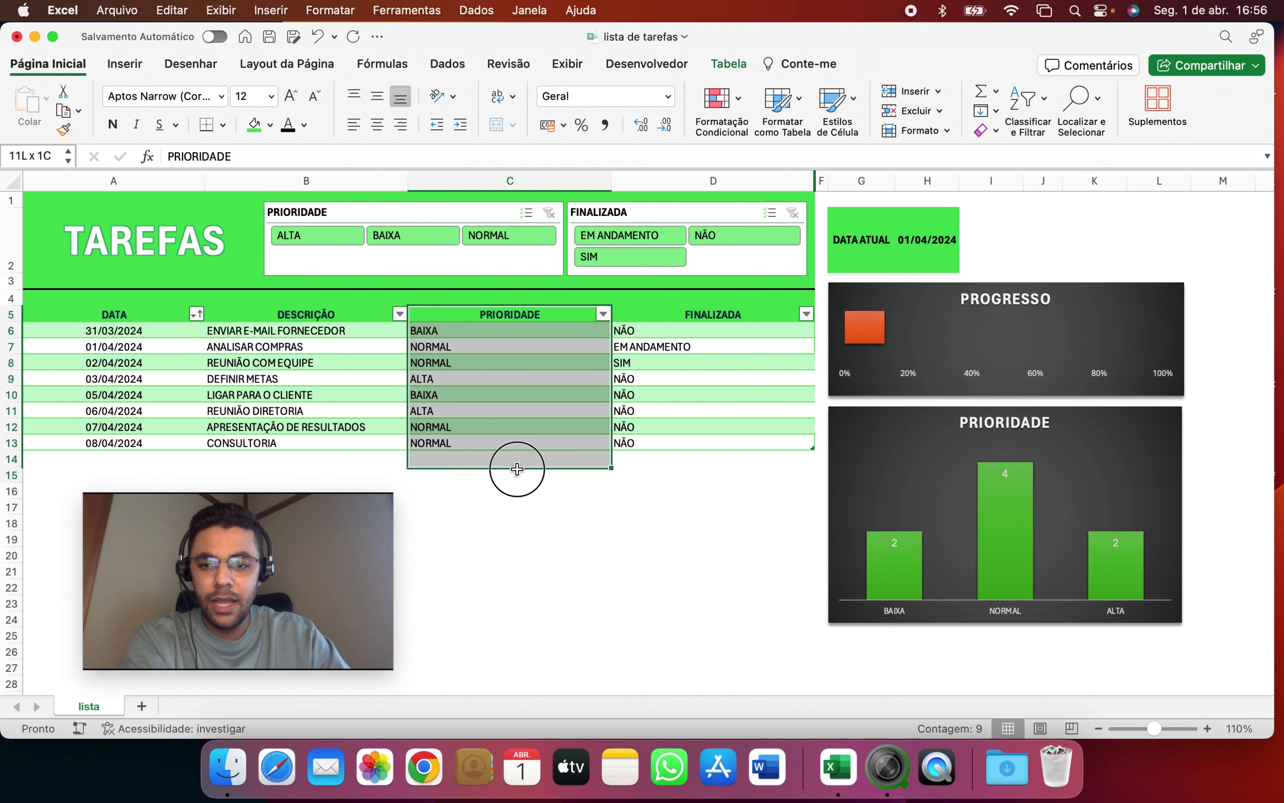
{"action": "left_click_drag", "start_coordinate": [689, 315], "coordinate": [685, 459]}
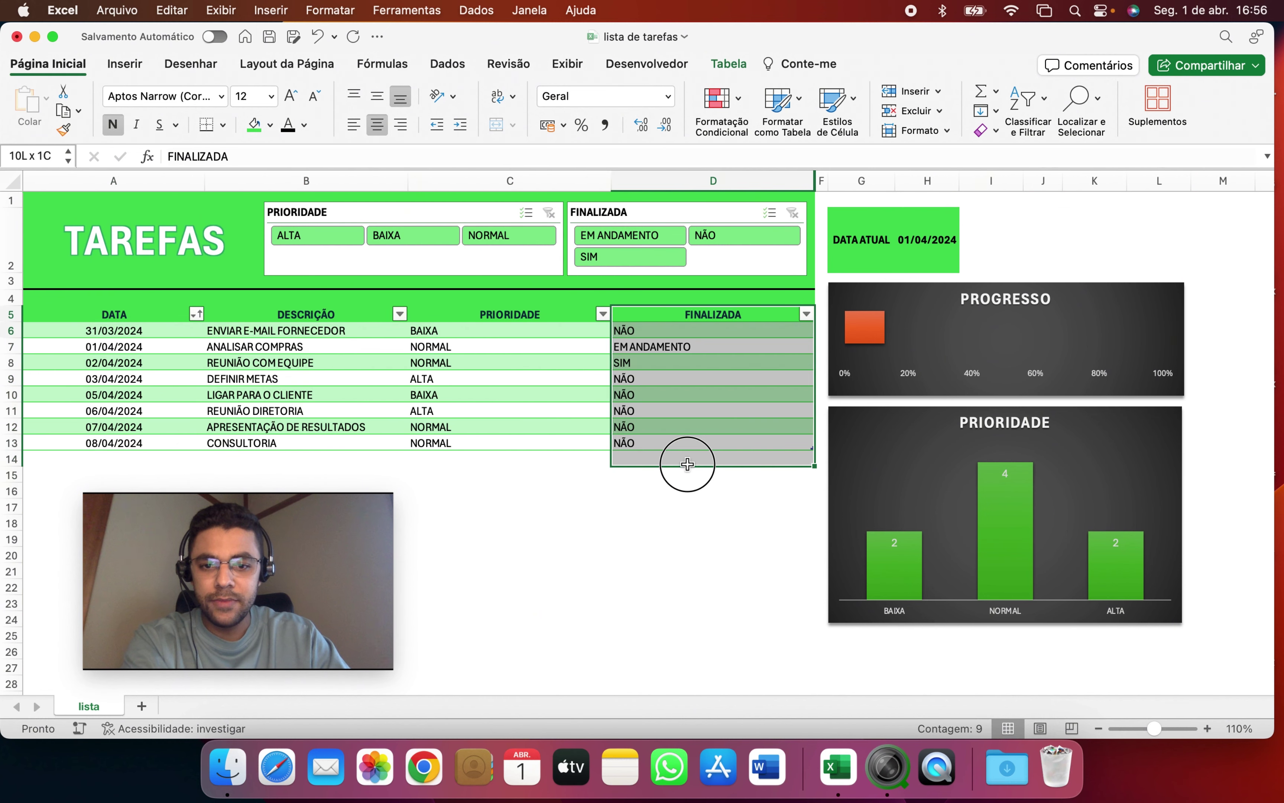
Enter date 01/04 and description 'CURSO DE ESTRUTURAÇÃO DE COMPRAS' in the new row 14.
{"action": "left_click", "coordinate": [89, 457]}
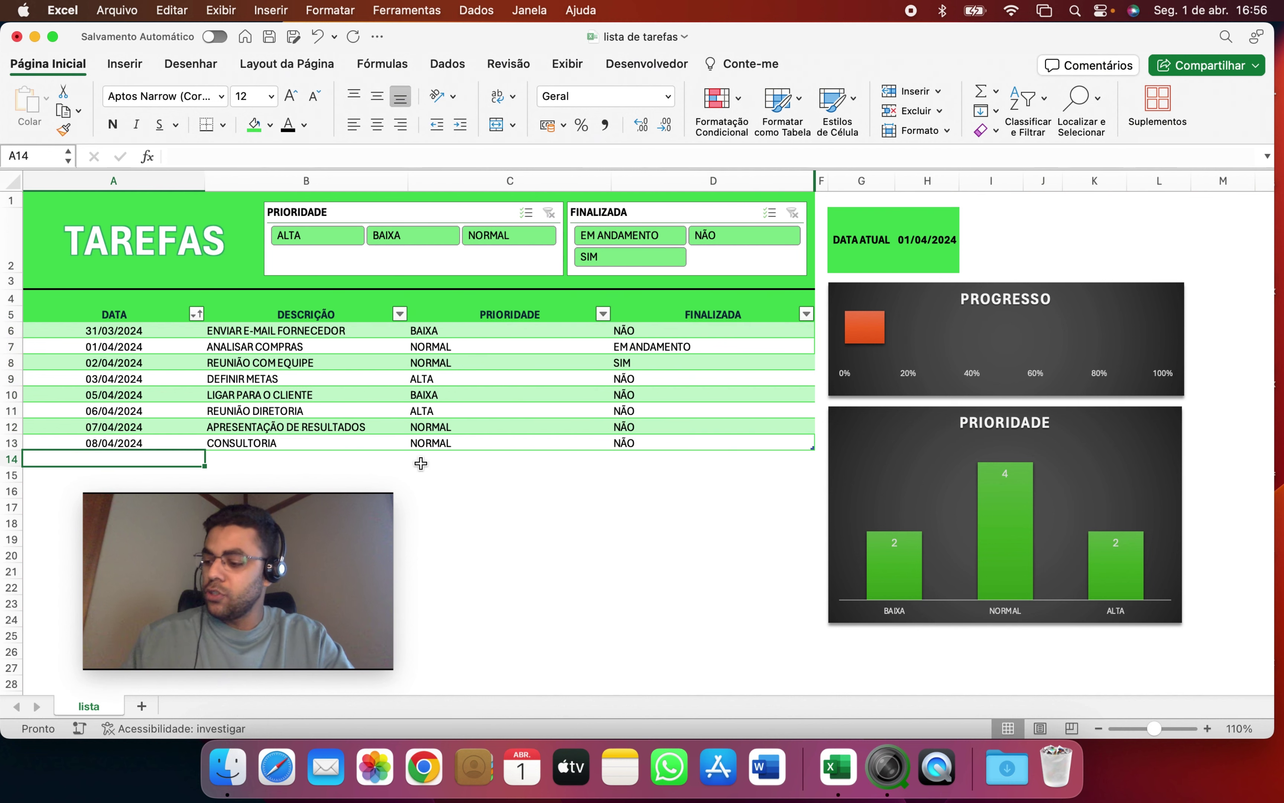
{"action": "type", "text": "0"}
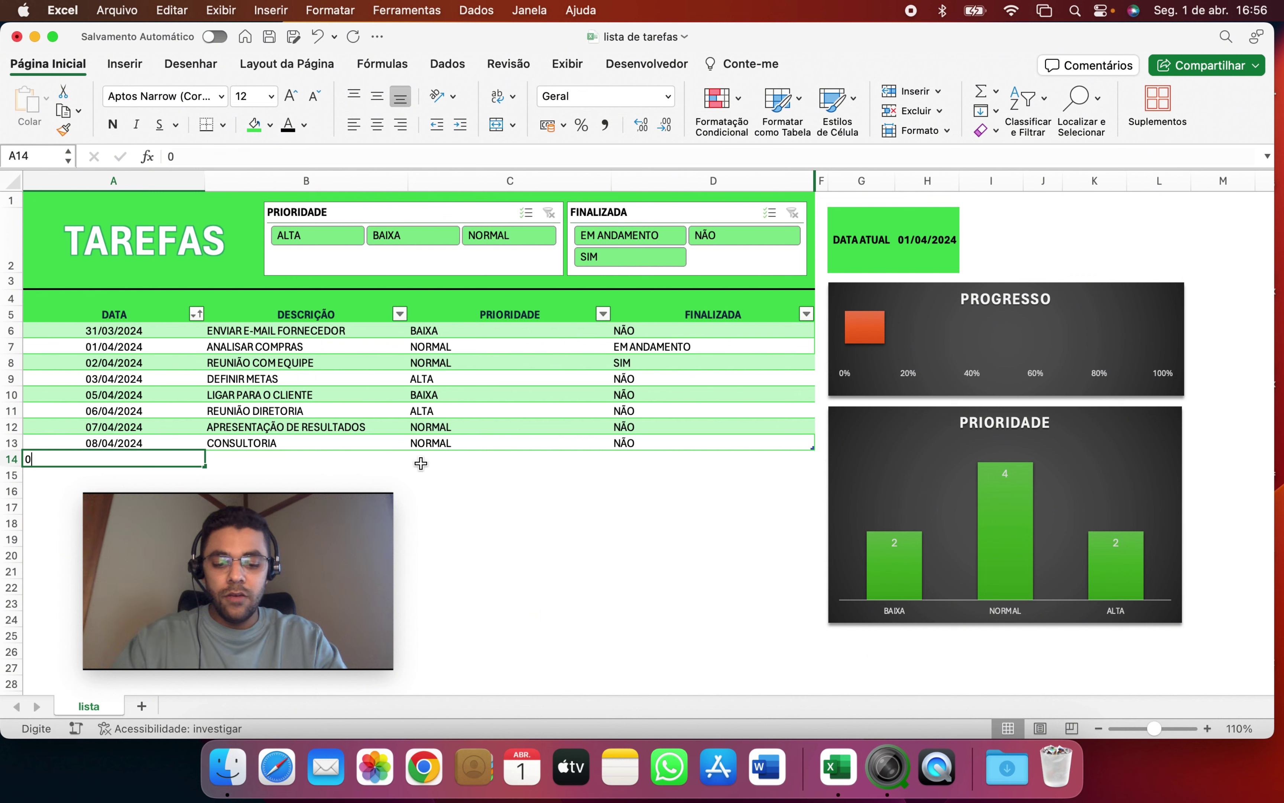
{"action": "type", "text": "1/04/24"}
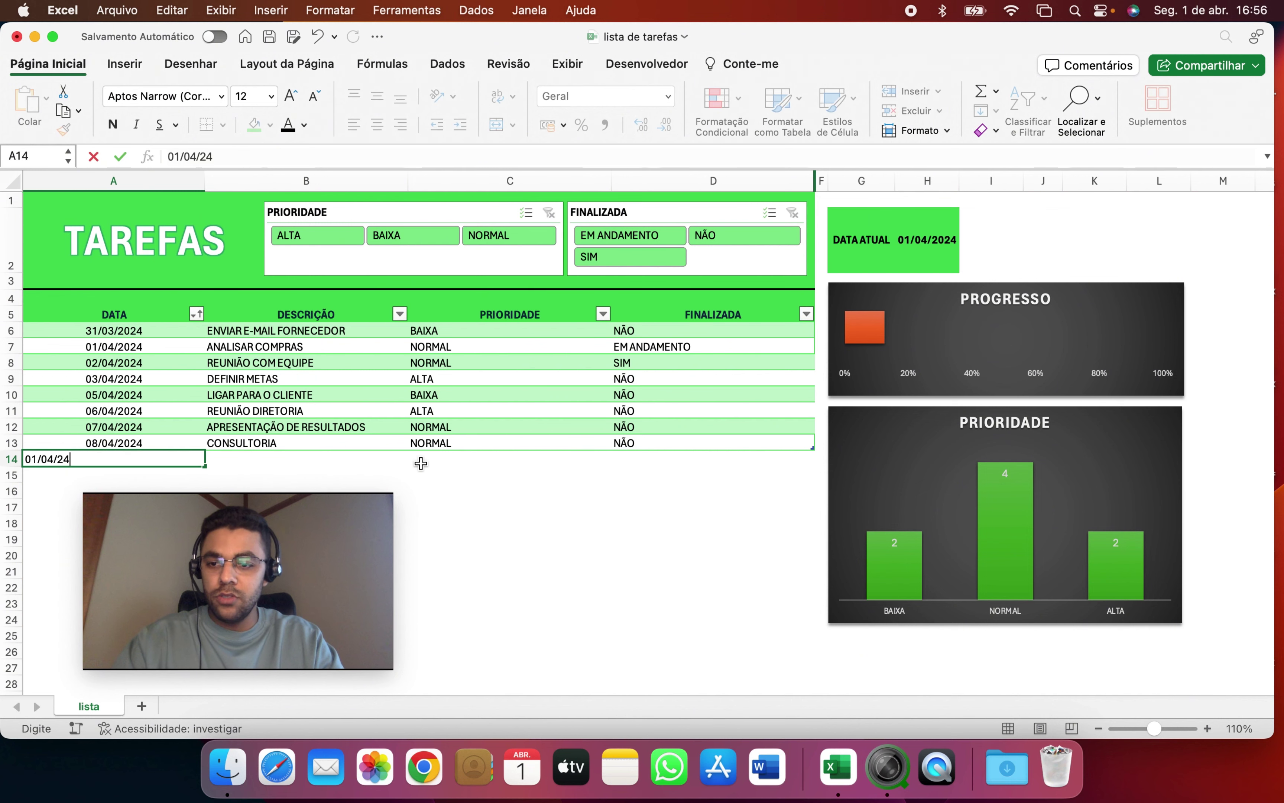
{"action": "key", "text": "Tab"}
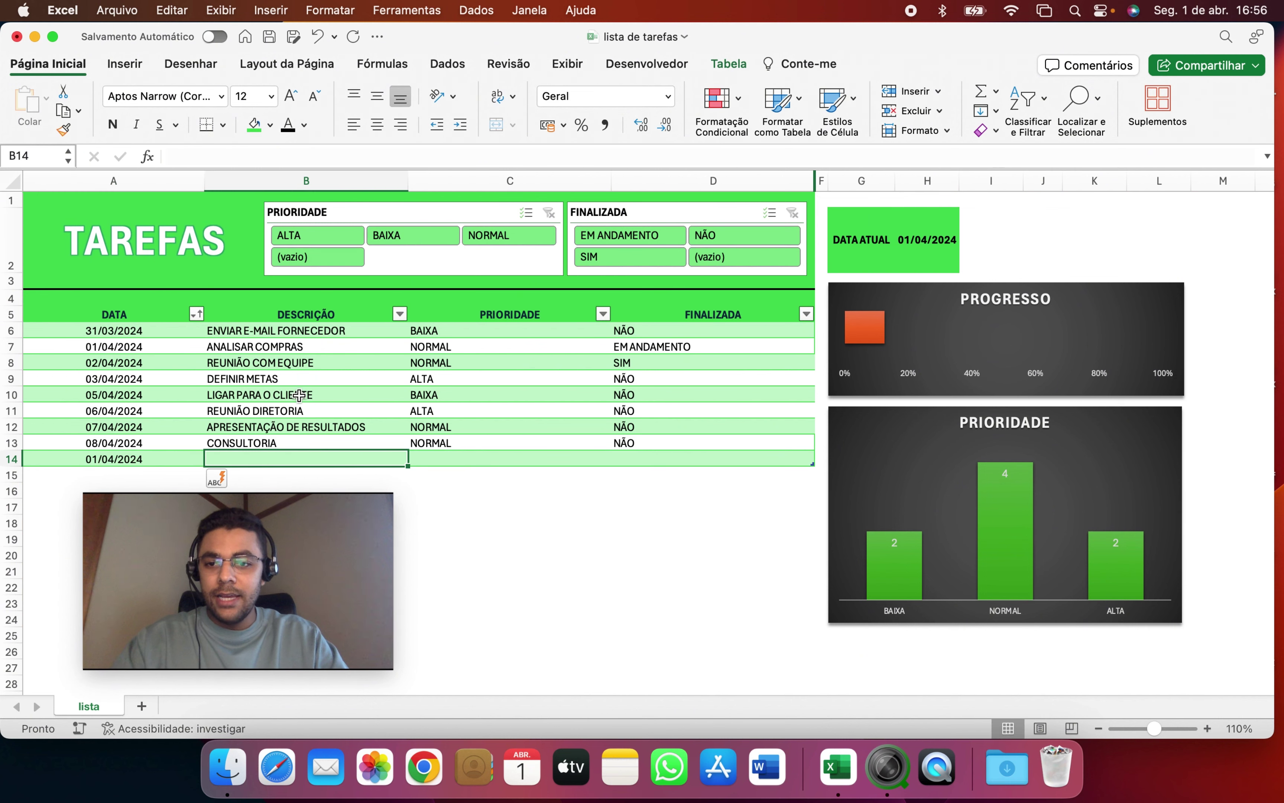
{"action": "type", "text": "CURSO"}
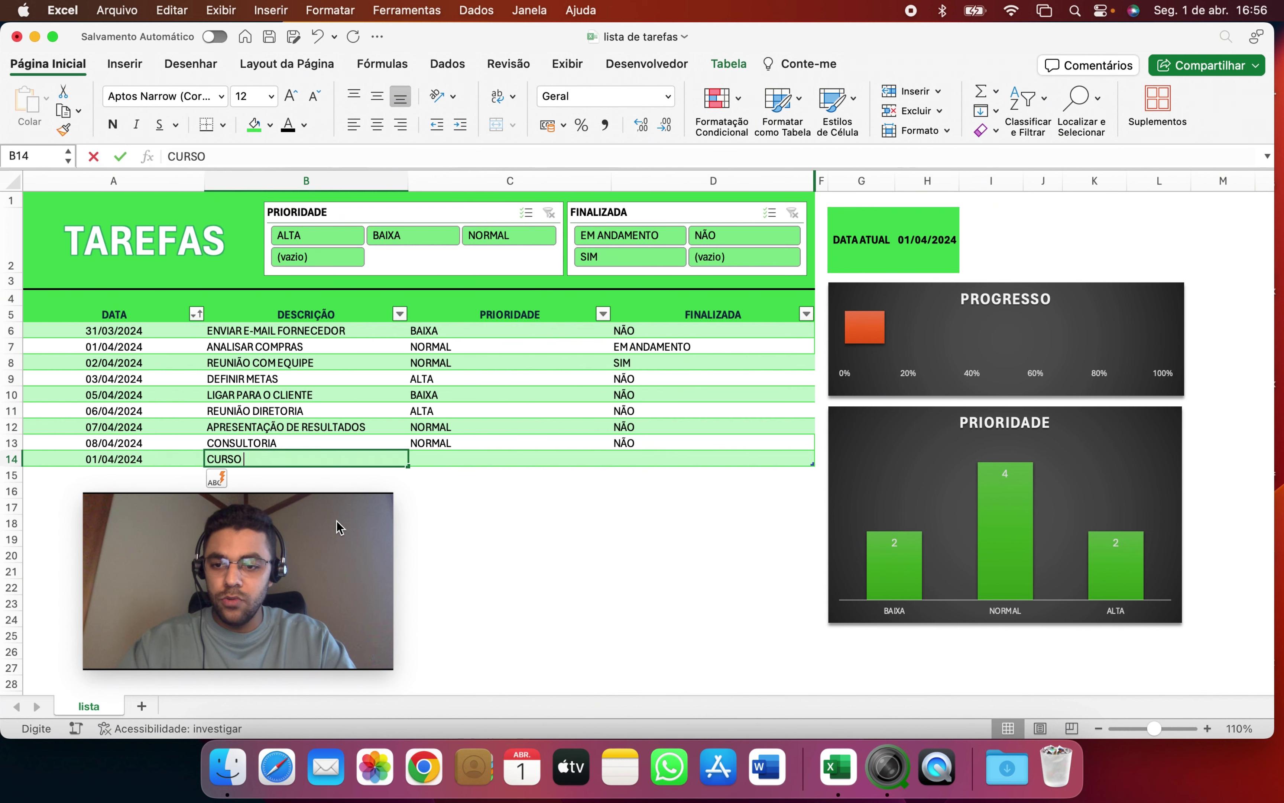
{"action": "type", "text": " DE ESTRUTU"}
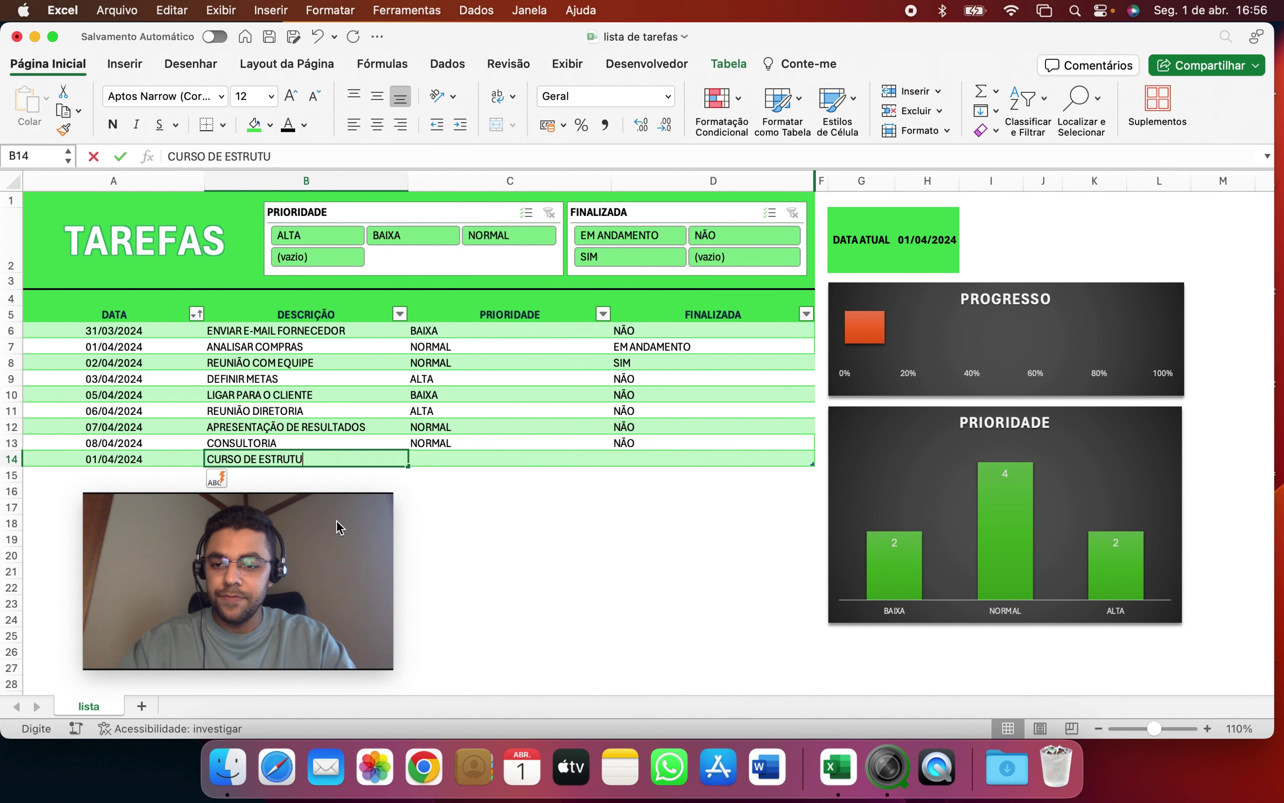
{"action": "type", "text": "RAÇA6O "}
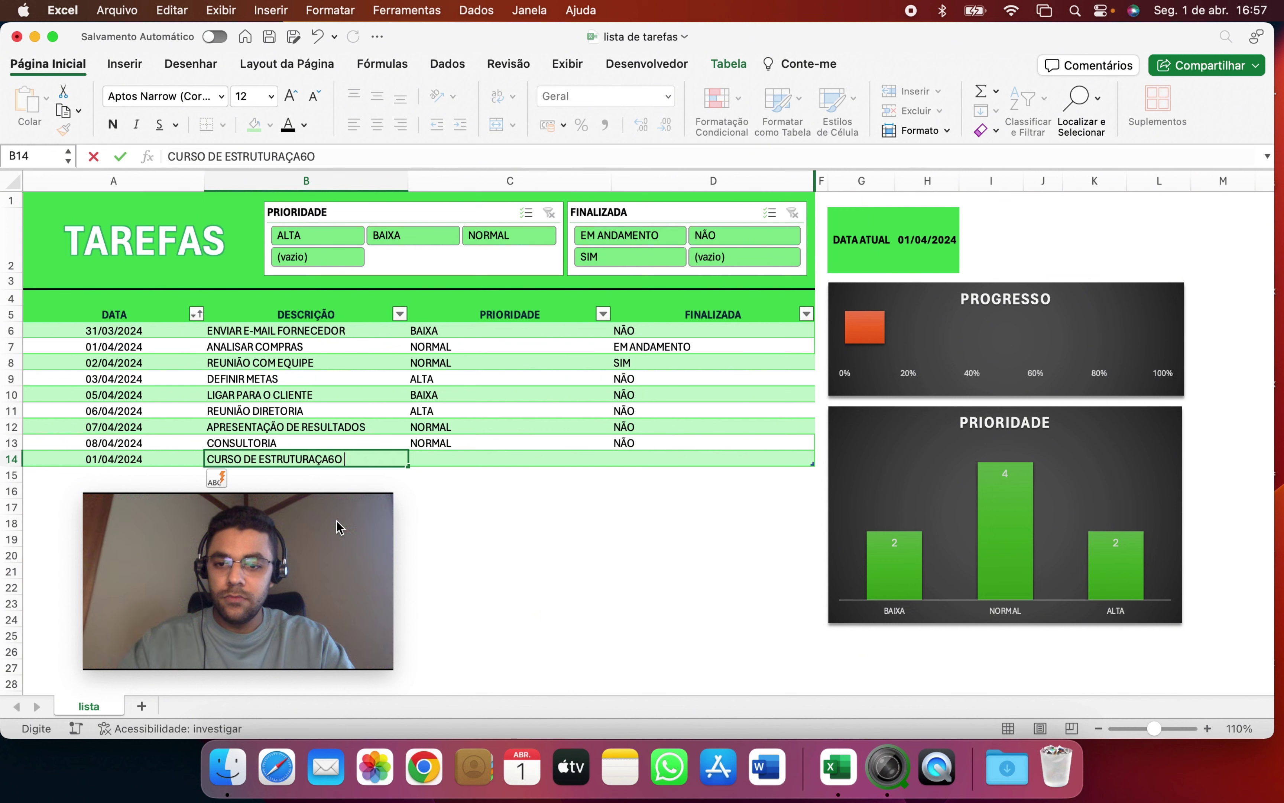
{"action": "type", "text": "DE C"}
{"action": "key", "text": "BackSpace"}
{"action": "key", "text": "BackSpace"}
{"action": "key", "text": "BackSpace"}
{"action": "key", "text": "BackSpace"}
{"action": "key", "text": "BackSpace"}
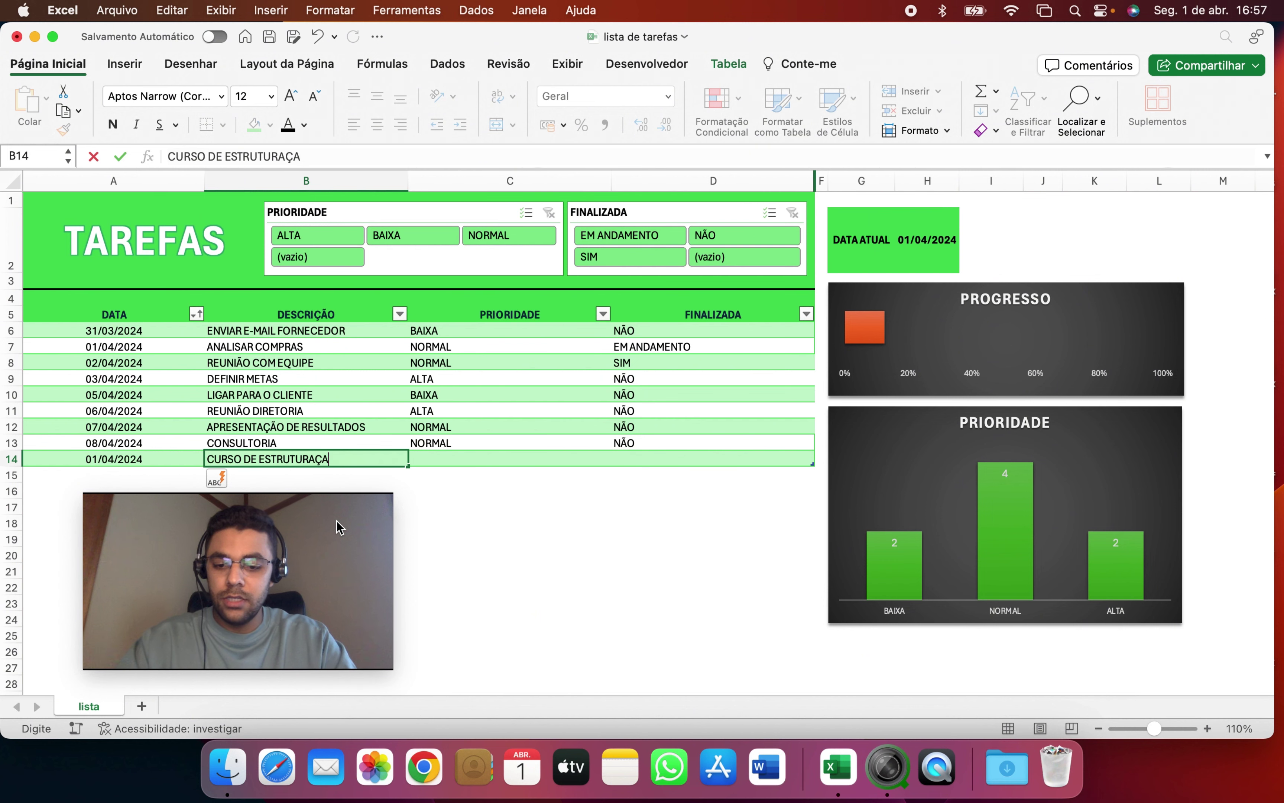
{"action": "key", "text": "BackSpace"}
{"action": "key", "text": "BackSpace"}
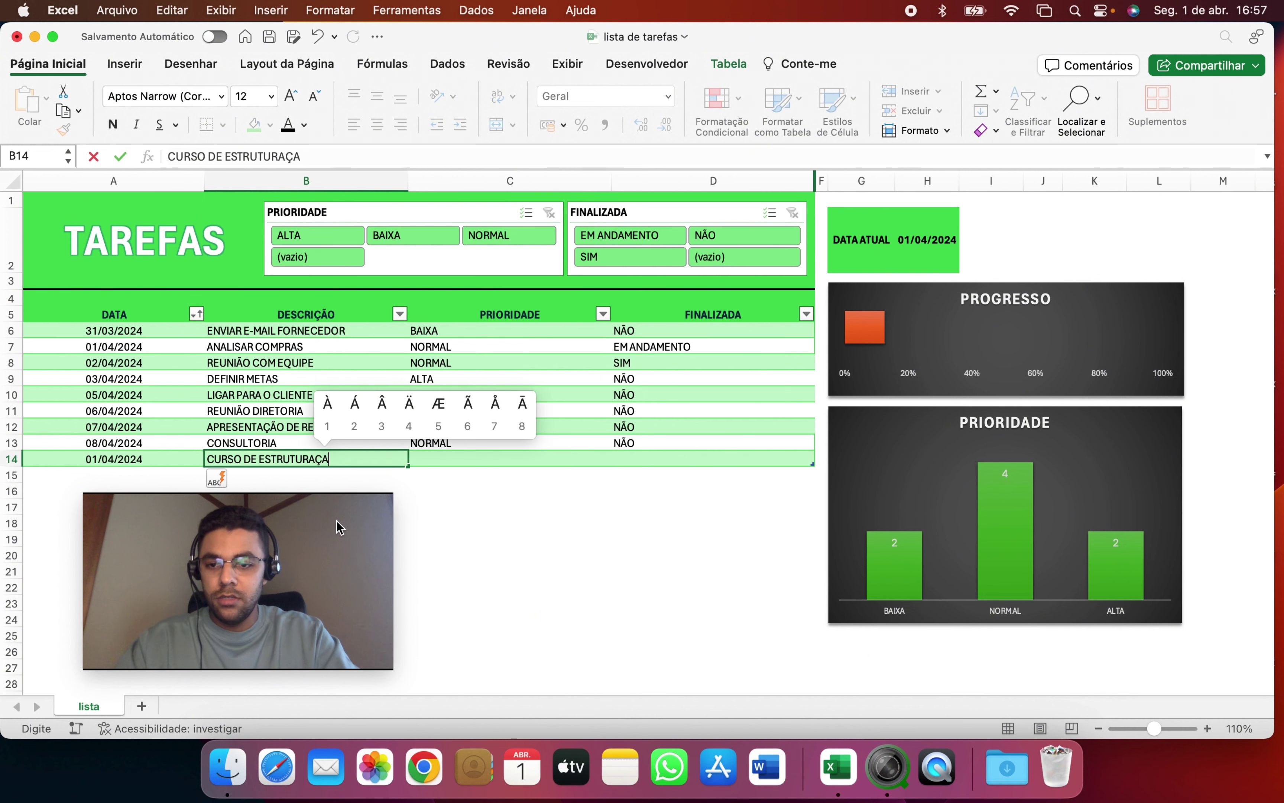
{"action": "type", "text": "ÃO DE COMP"}
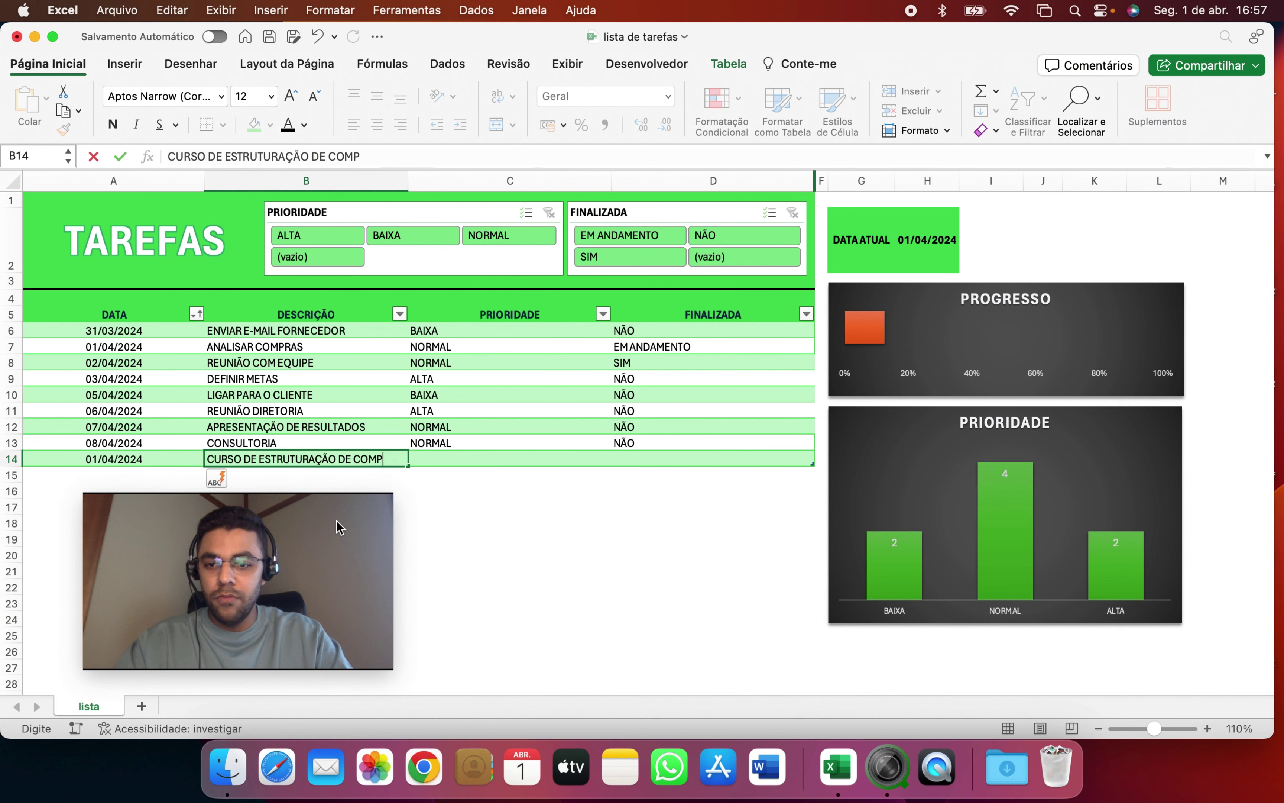
{"action": "type", "text": "RAS"}
{"action": "key", "text": "Tab"}
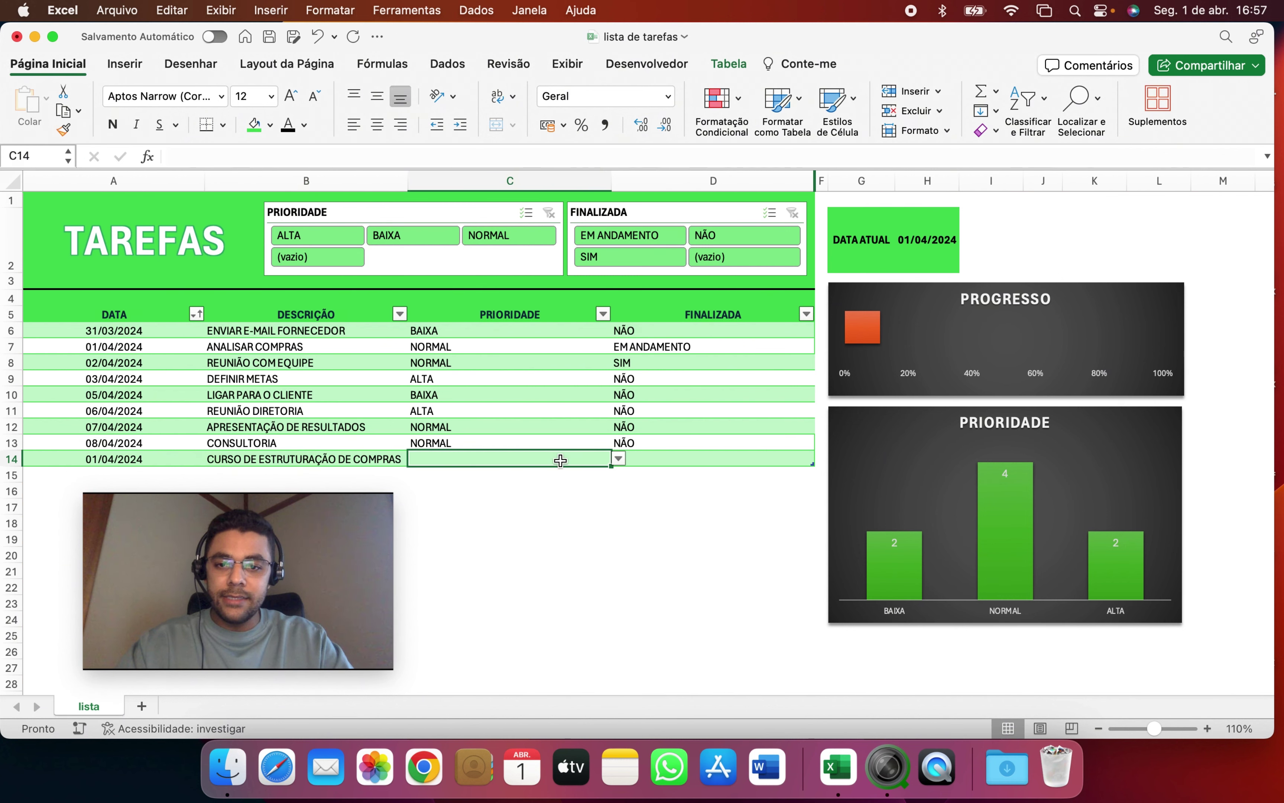
Set row 14's priority to ALTA and its status to EM ANDAMENTO from the dropdowns.
{"action": "left_click", "coordinate": [619, 459]}
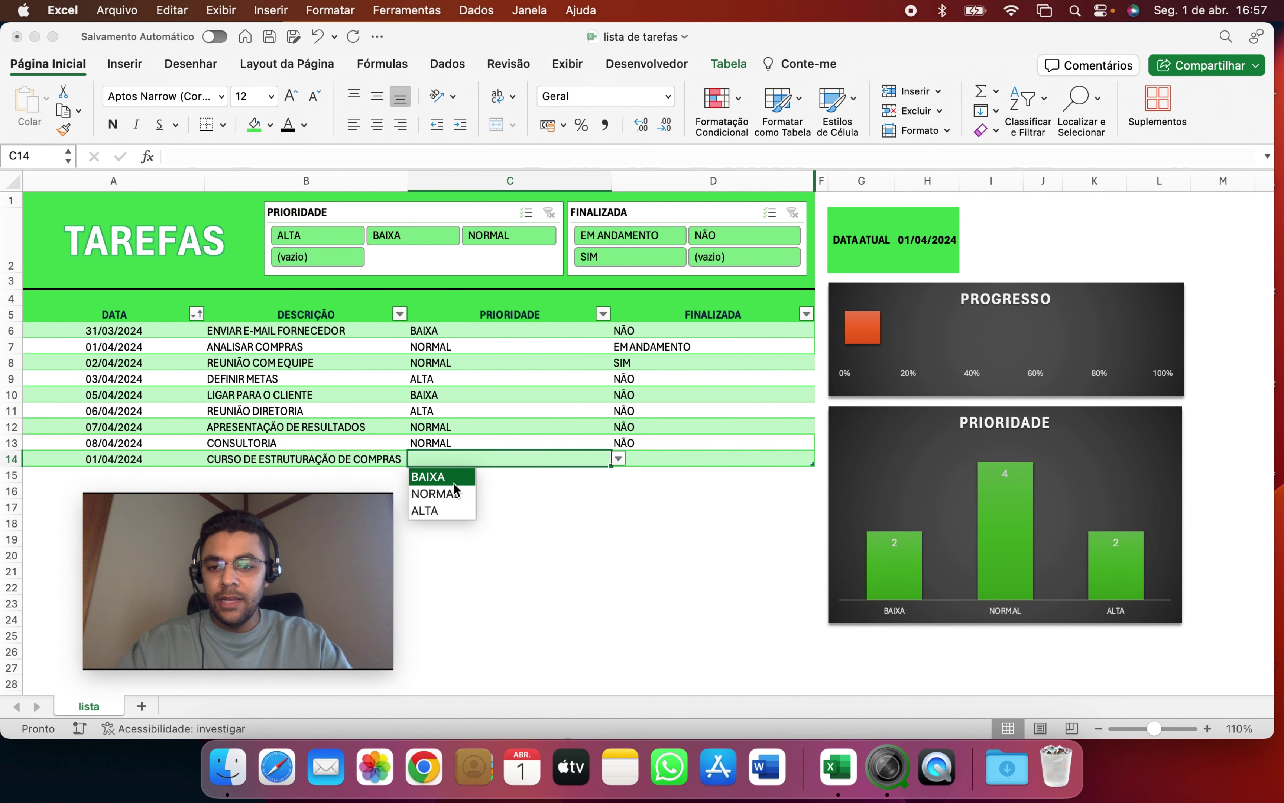
{"action": "left_click", "coordinate": [448, 509]}
{"action": "left_click", "coordinate": [770, 459]}
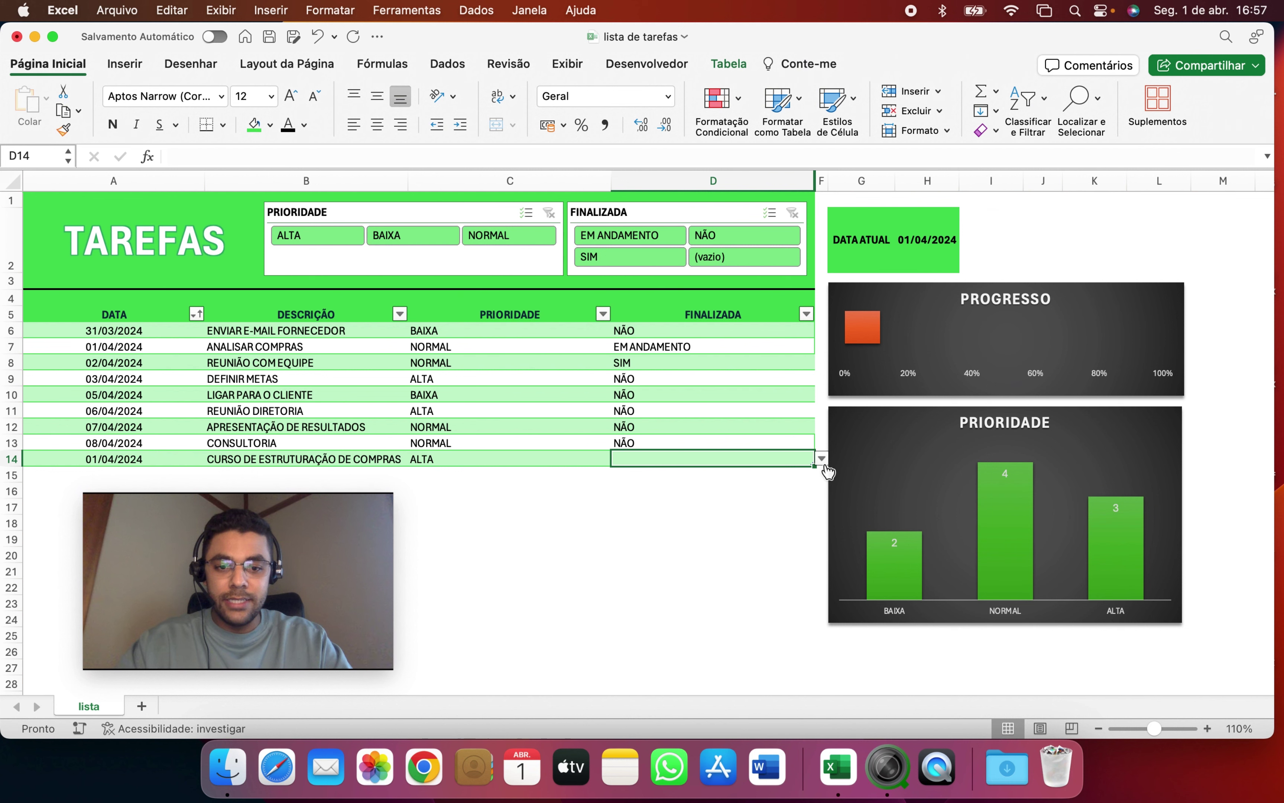
{"action": "left_click", "coordinate": [822, 459]}
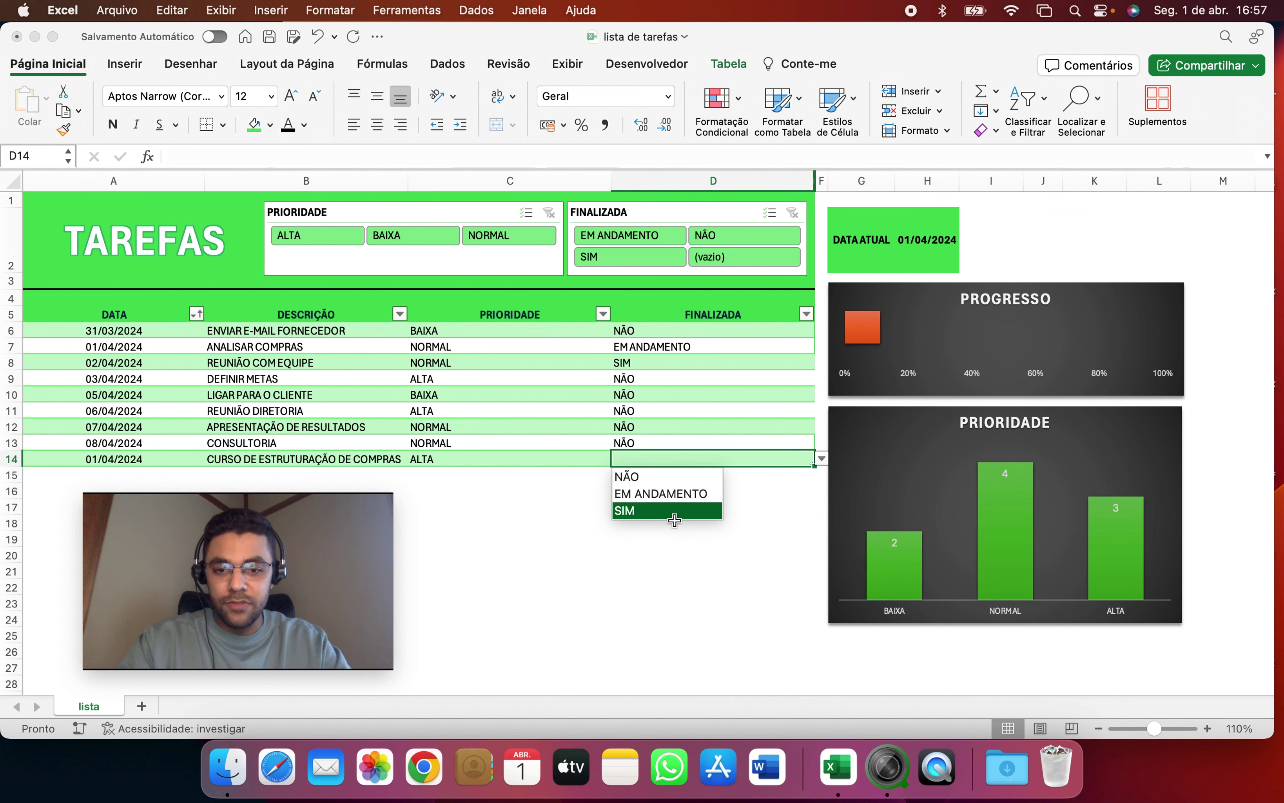
{"action": "left_click", "coordinate": [676, 495]}
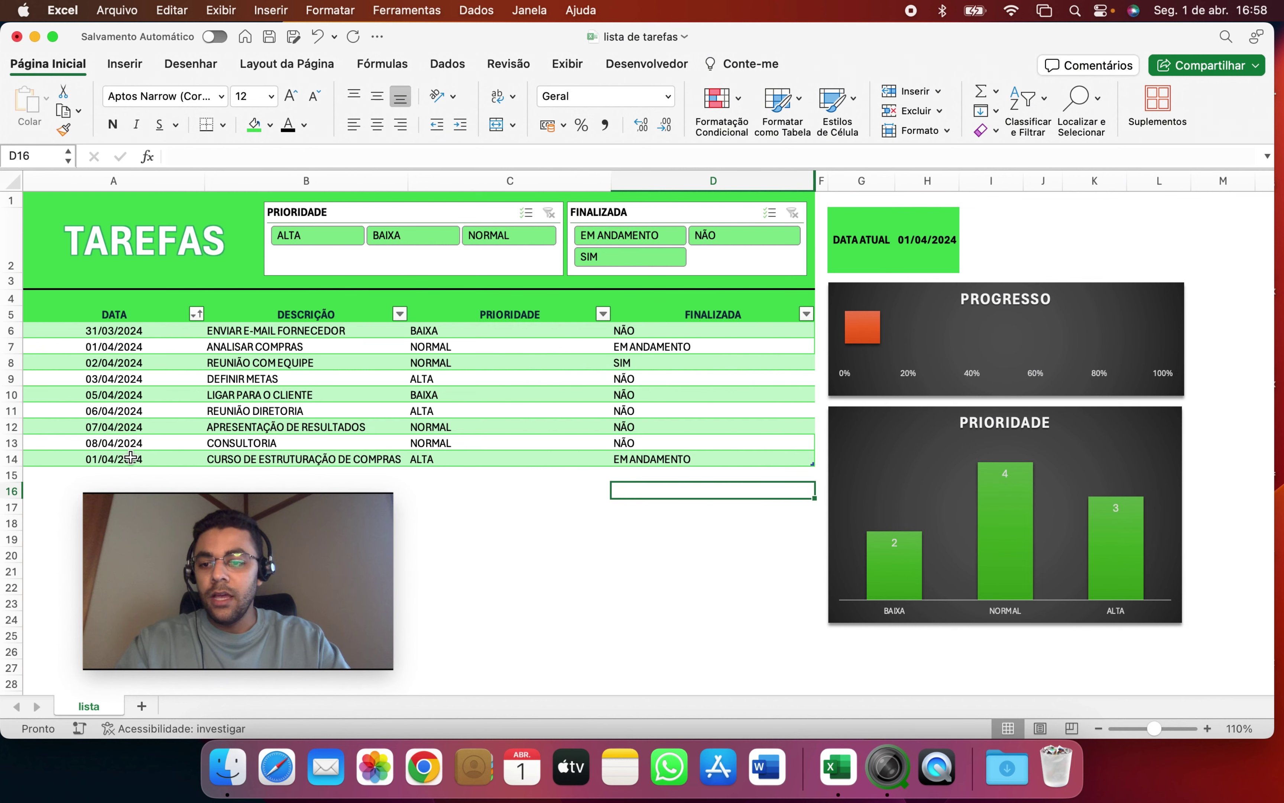
Filter the PRIORIDADE slicer by ALTA, then BAIXA, then NORMAL, and clear it.
{"action": "mouse_move", "coordinate": [132, 460]}
{"action": "left_mouse_down"}
{"action": "mouse_move", "coordinate": [370, 456]}
{"action": "mouse_move", "coordinate": [694, 358]}
{"action": "left_mouse_up"}
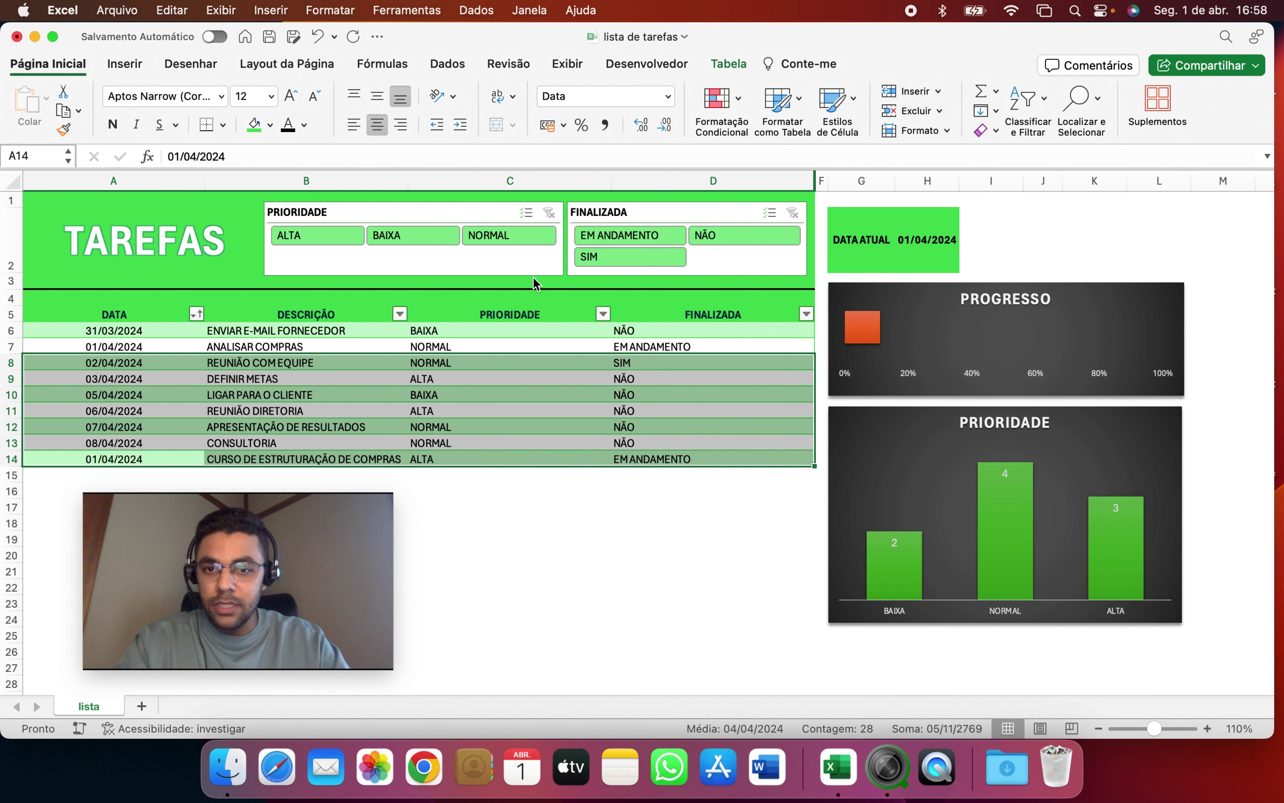
{"action": "left_click", "coordinate": [324, 220]}
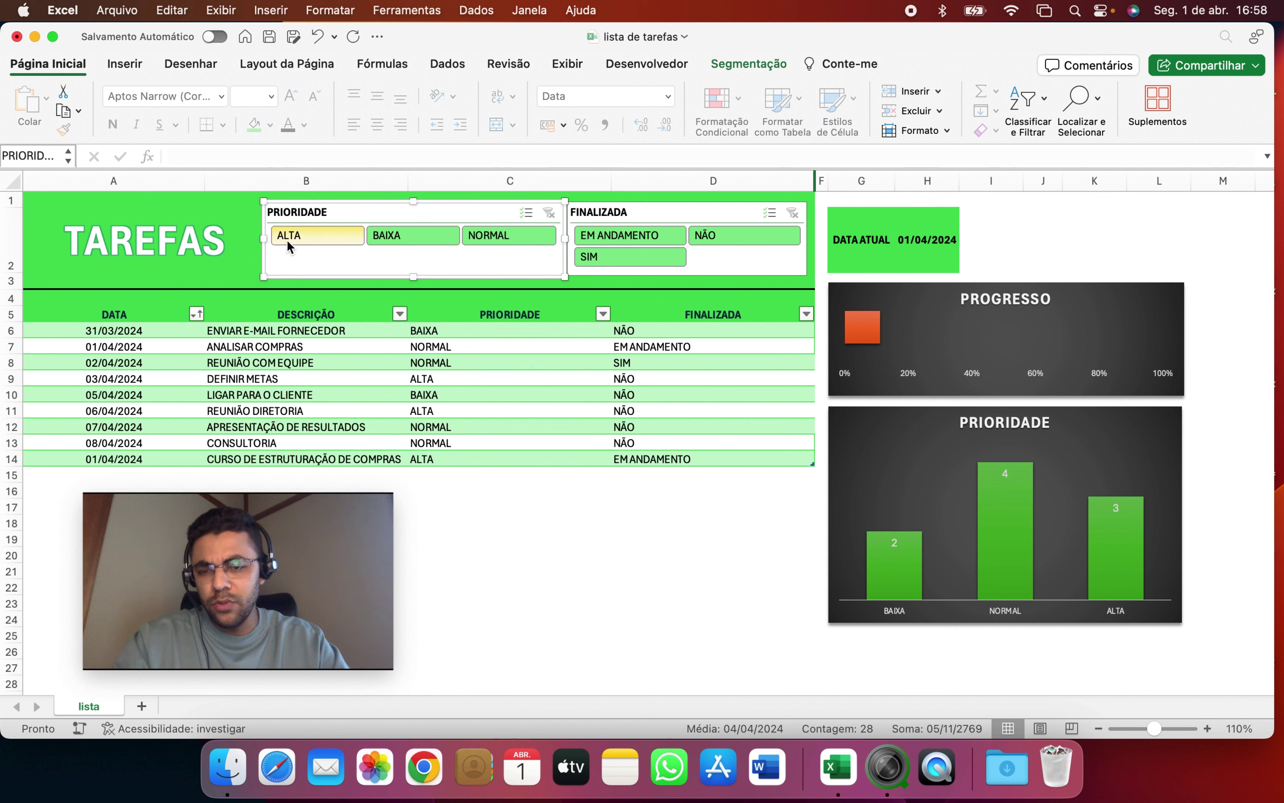
{"action": "left_click", "coordinate": [304, 237]}
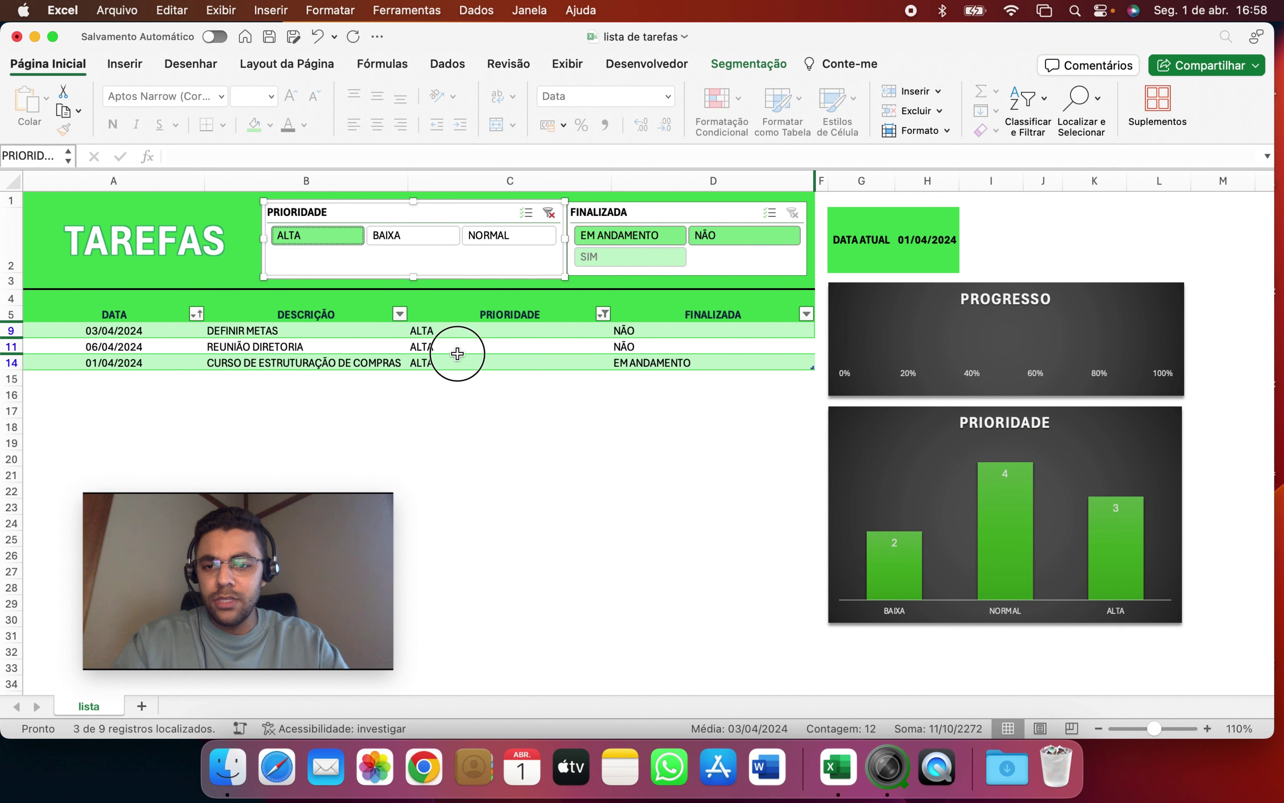
{"action": "left_click_drag", "start_coordinate": [457, 348], "coordinate": [457, 364]}
{"action": "left_click_drag", "start_coordinate": [660, 326], "coordinate": [661, 345]}
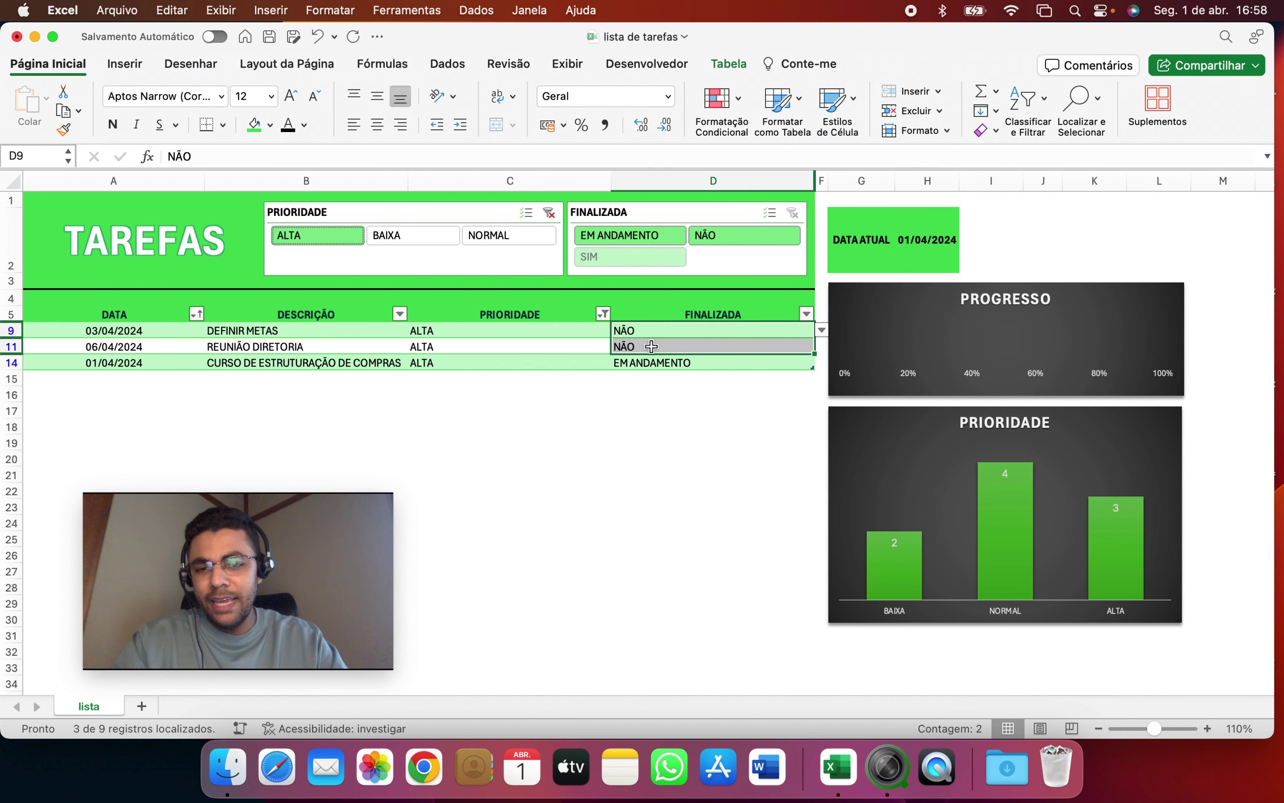
{"action": "left_click", "coordinate": [653, 361]}
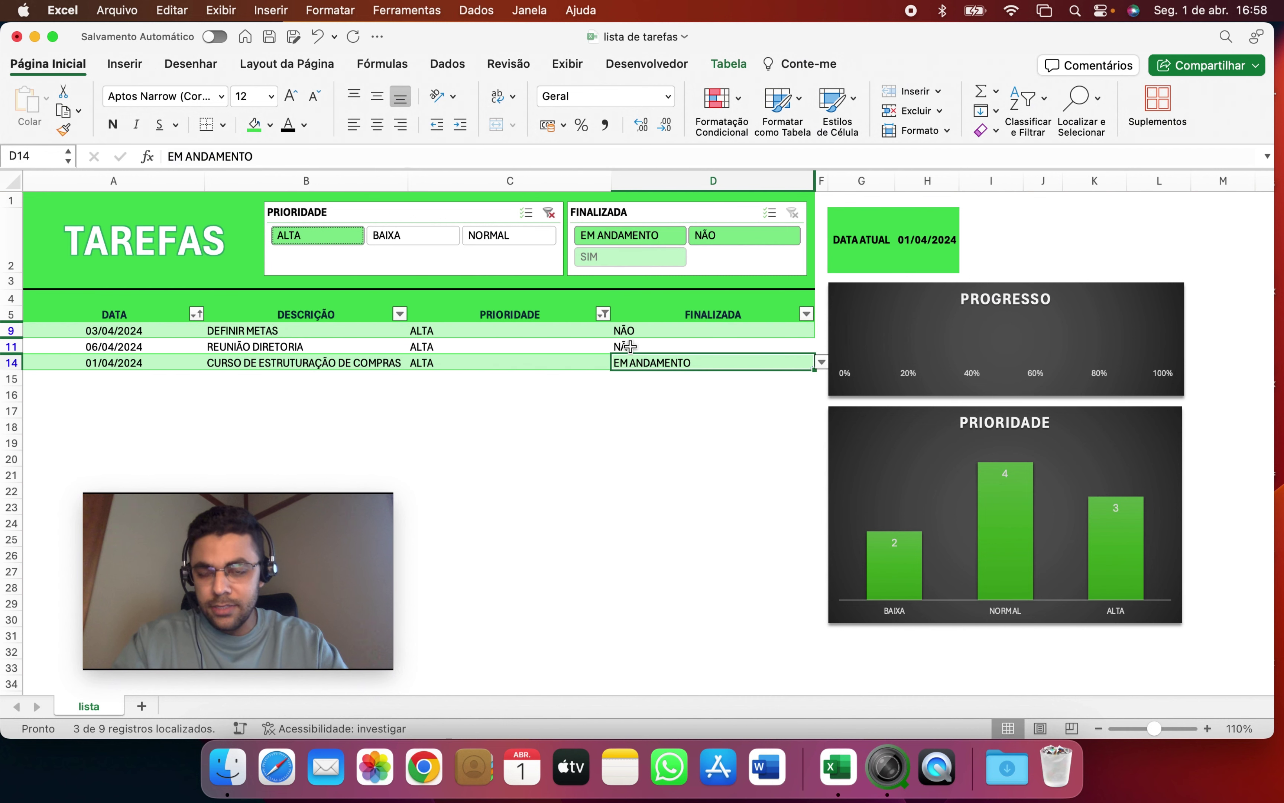
{"action": "left_click", "coordinate": [415, 238]}
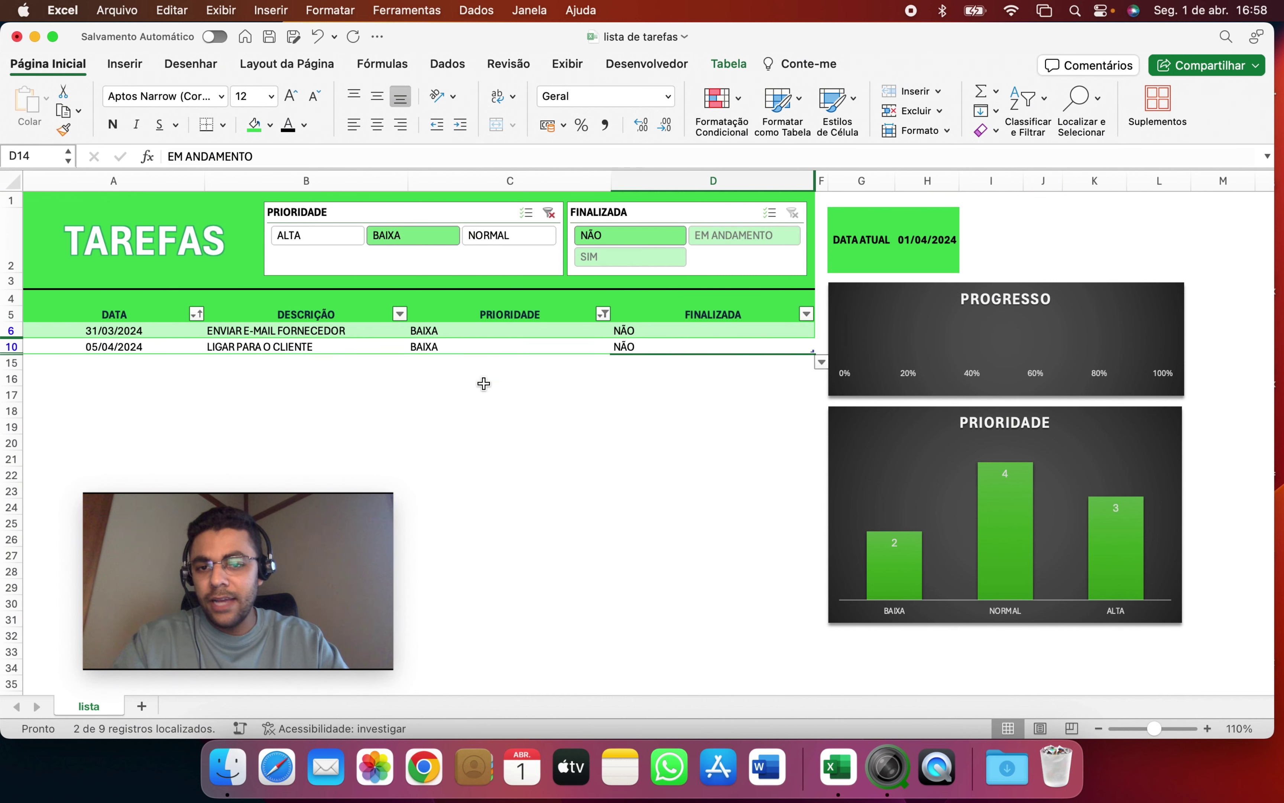
{"action": "left_click", "coordinate": [499, 242]}
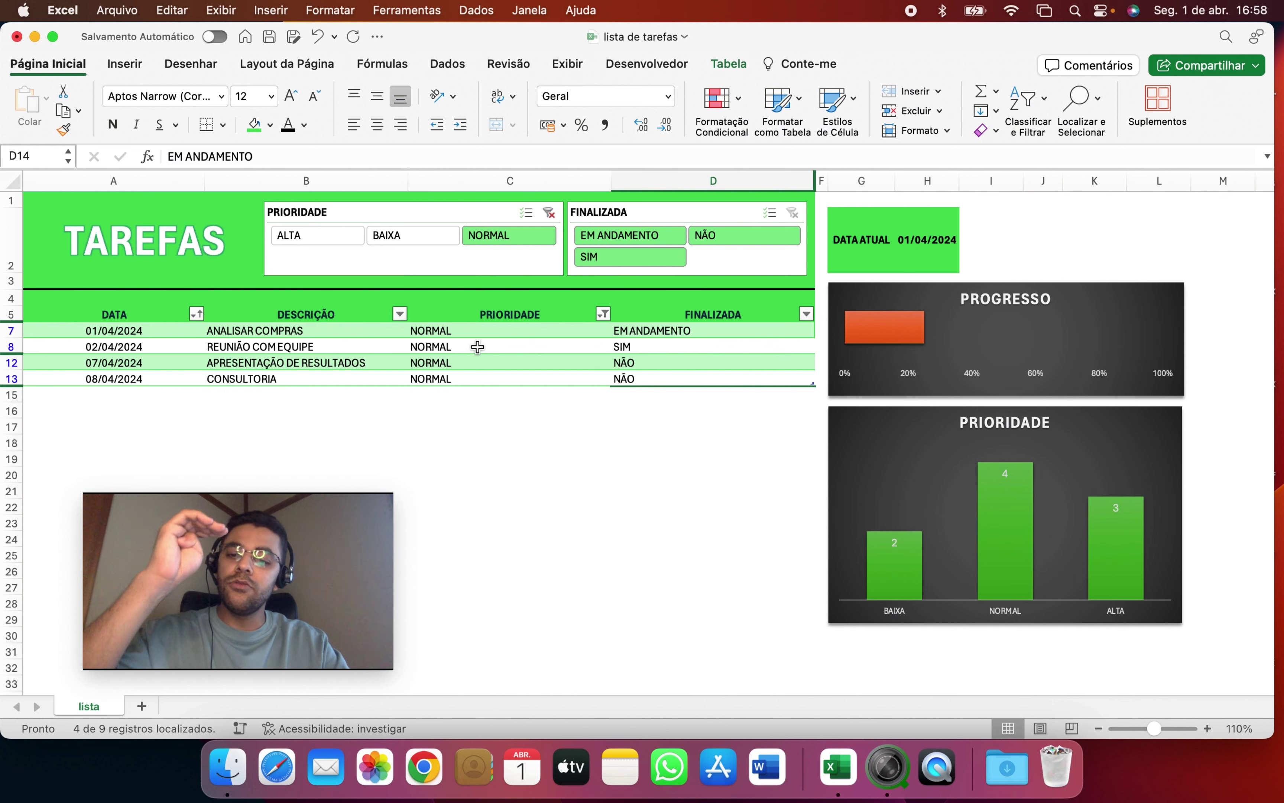
{"action": "left_click", "coordinate": [549, 212]}
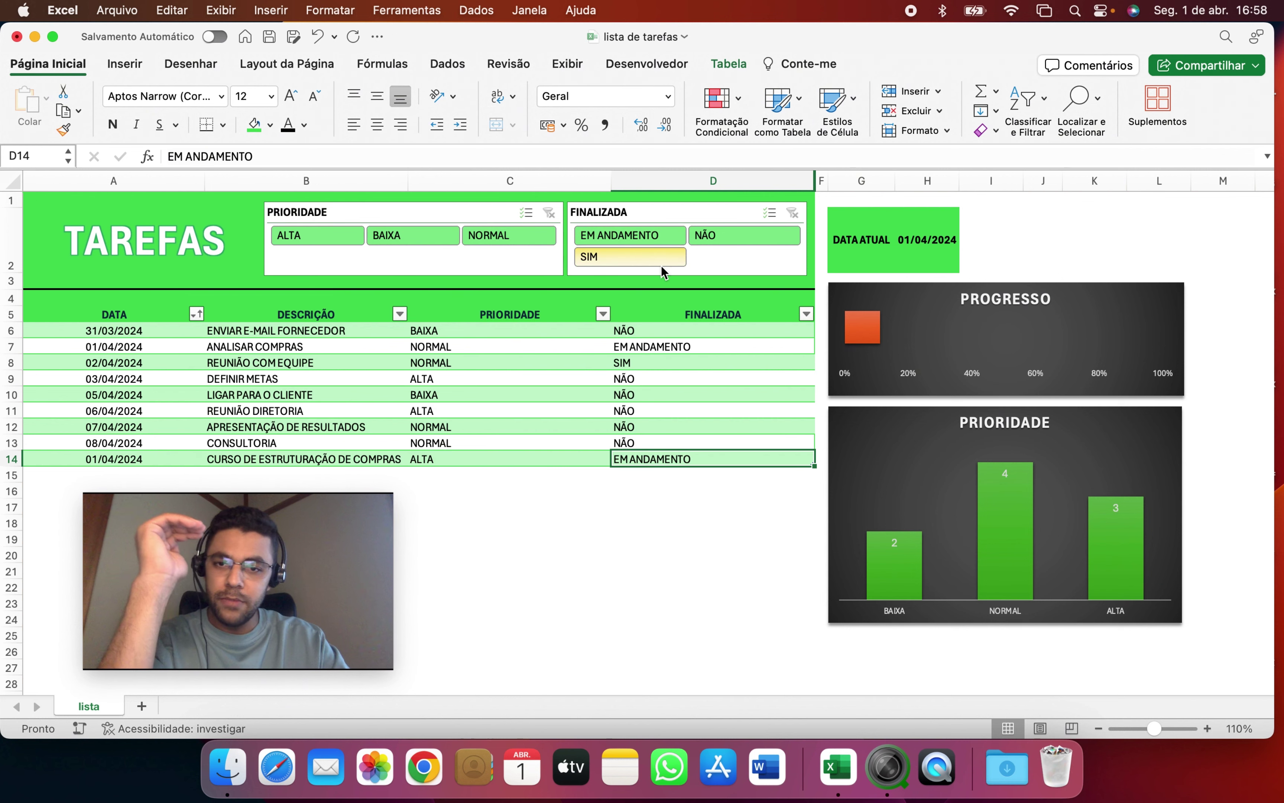
Filter the FINALIZADA slicer by EM ANDAMENTO, NÃO and SIM, then clear it.
{"action": "left_click", "coordinate": [639, 236]}
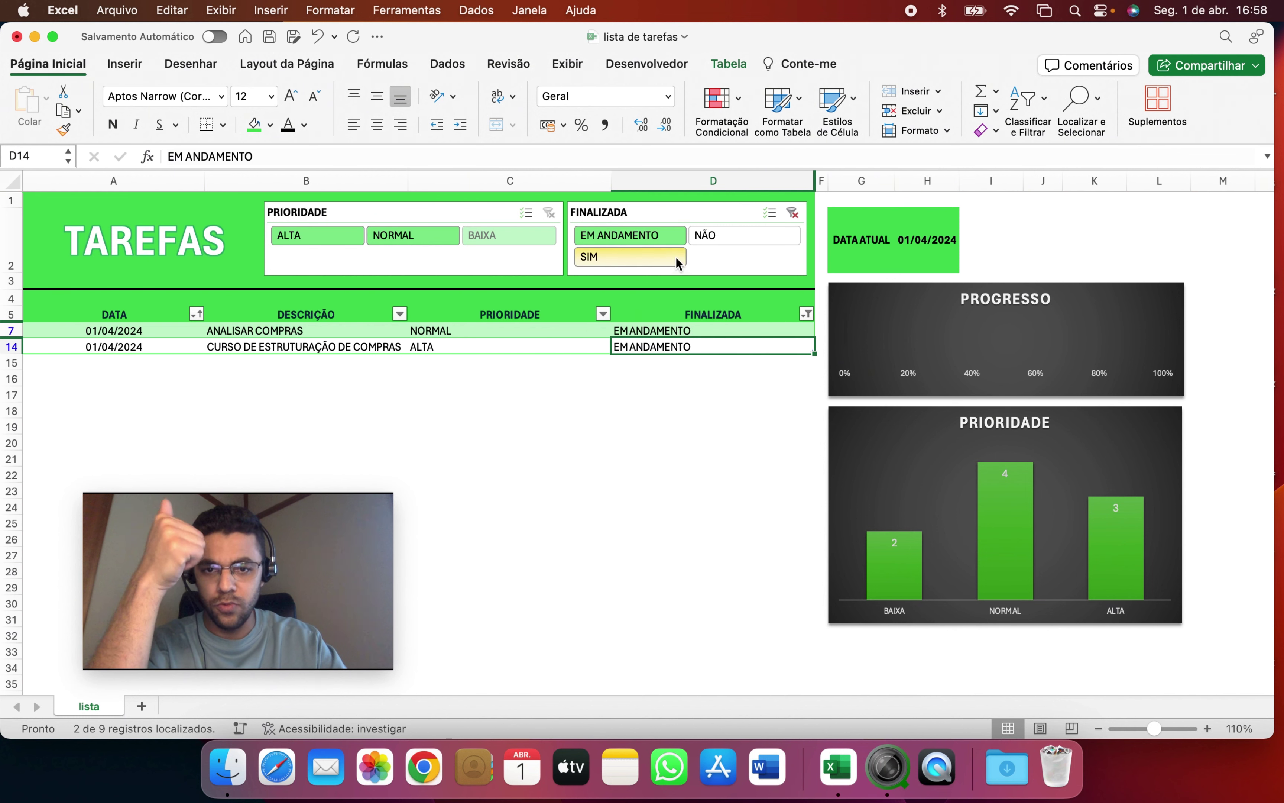
{"action": "left_click", "coordinate": [778, 235]}
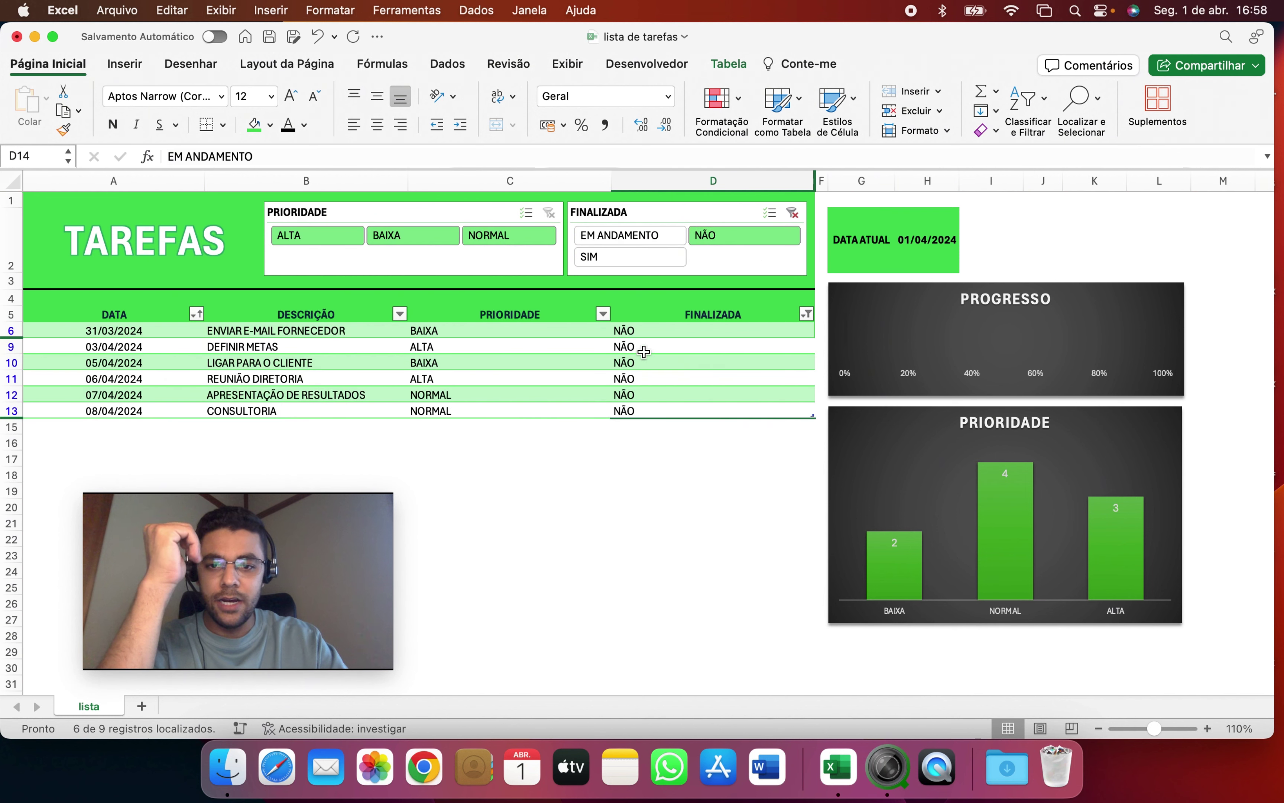
{"action": "left_click", "coordinate": [601, 259]}
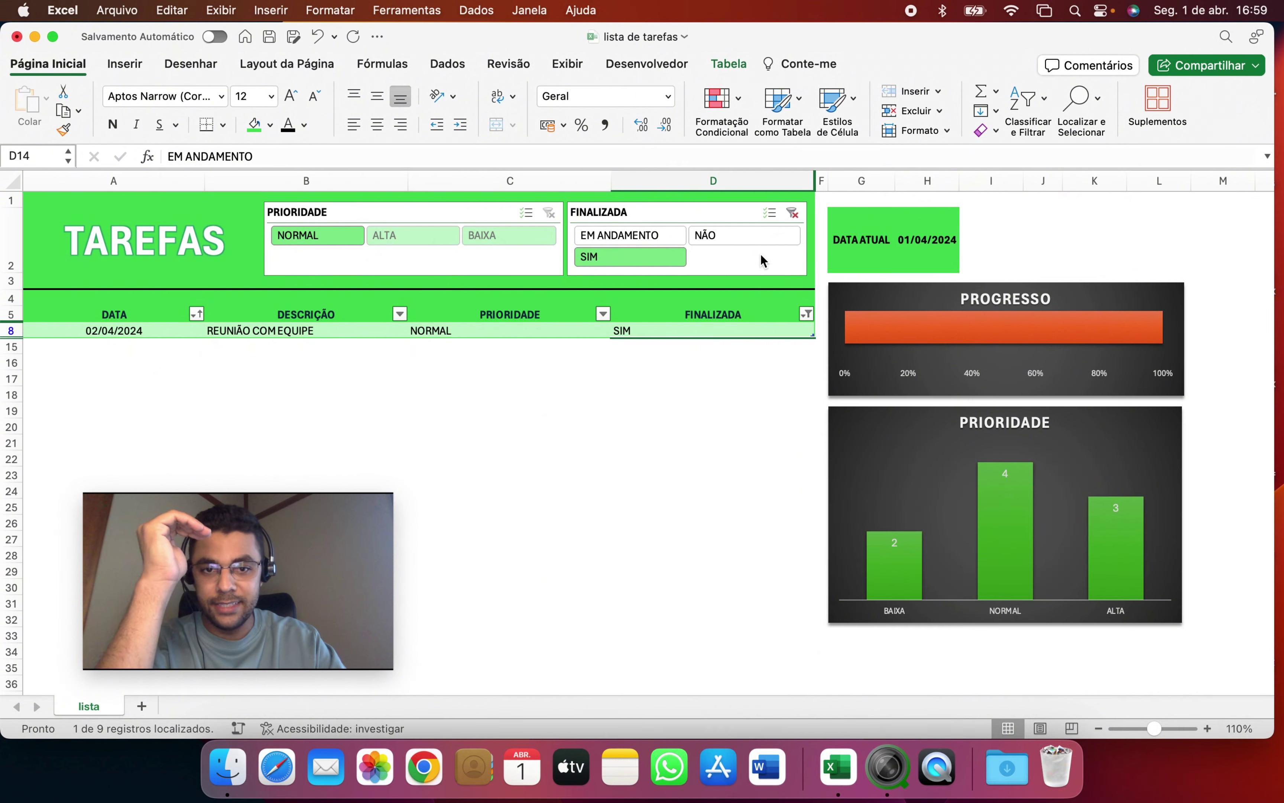
{"action": "left_click", "coordinate": [794, 212]}
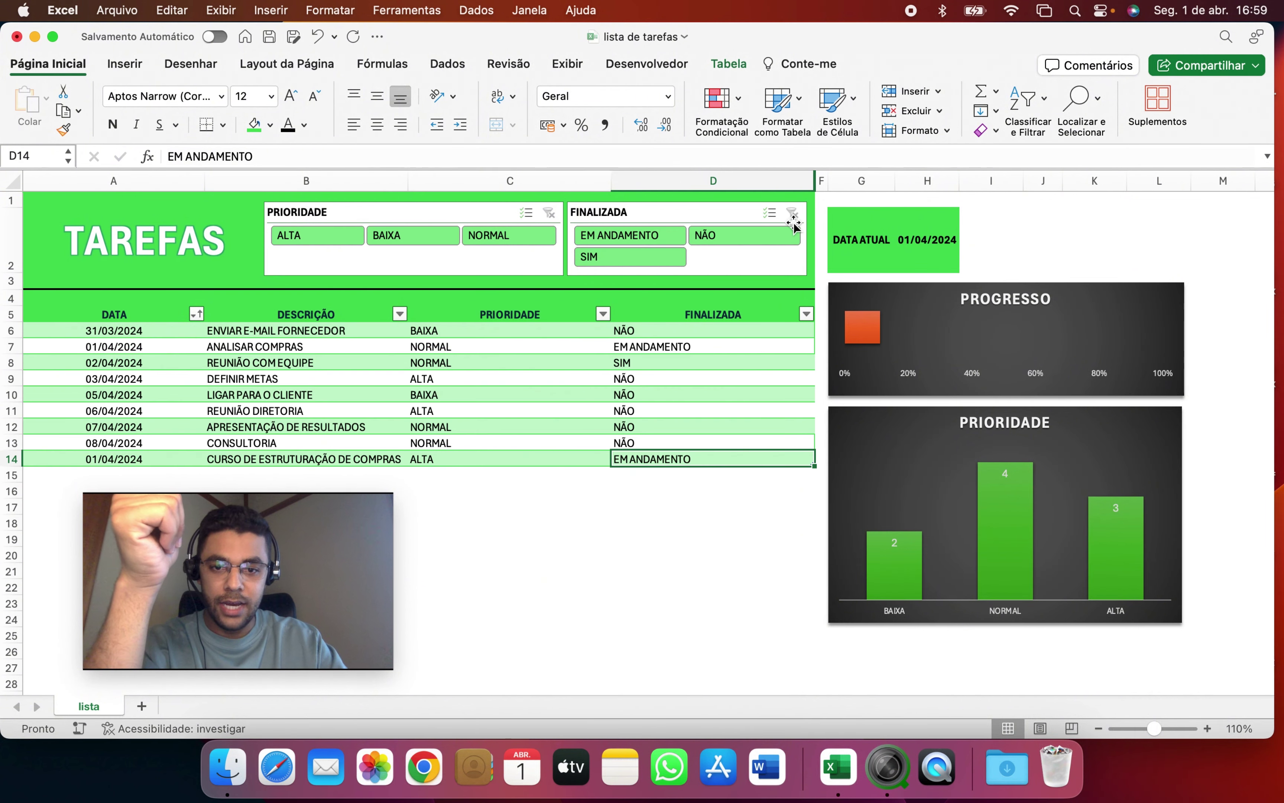
{"action": "left_click", "coordinate": [754, 365]}
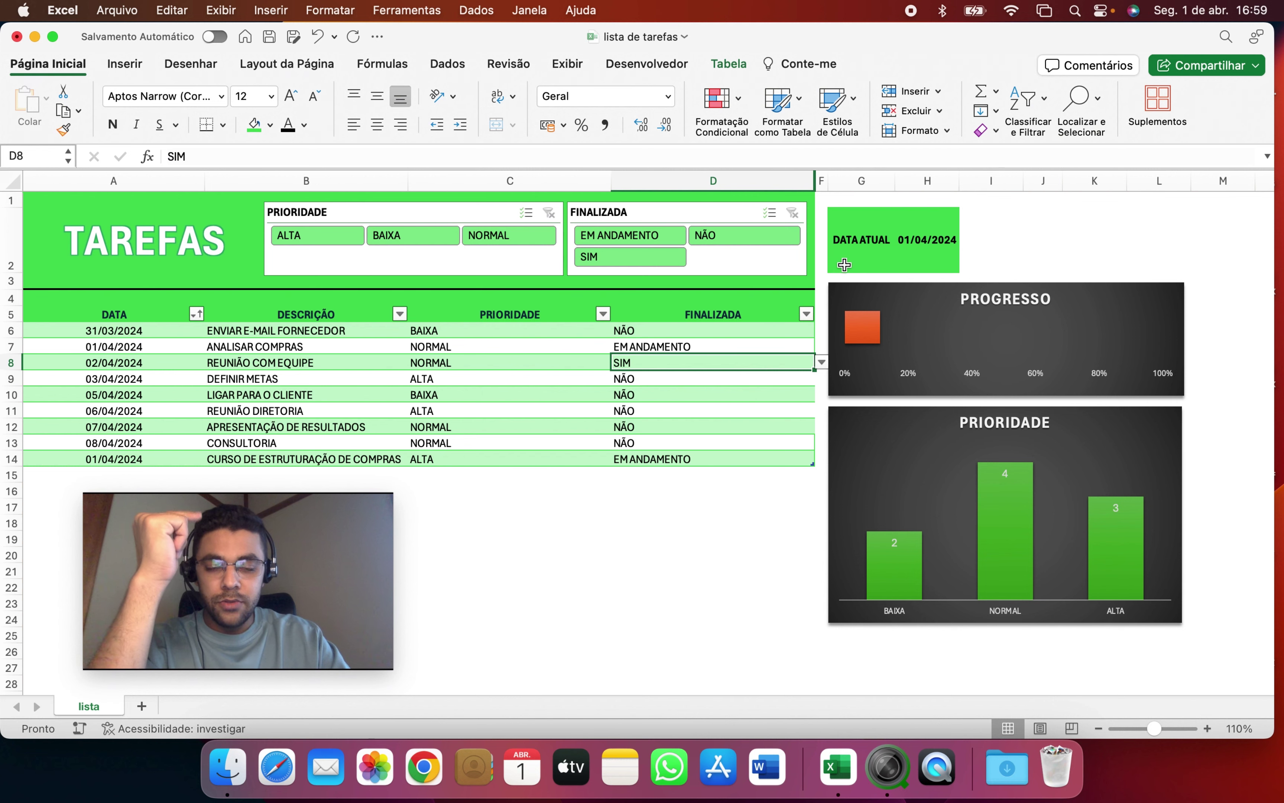
{"action": "mouse_move", "coordinate": [862, 261]}
{"action": "left_mouse_down"}
{"action": "mouse_move", "coordinate": [991, 241]}
{"action": "mouse_move", "coordinate": [929, 242]}
{"action": "left_mouse_up"}
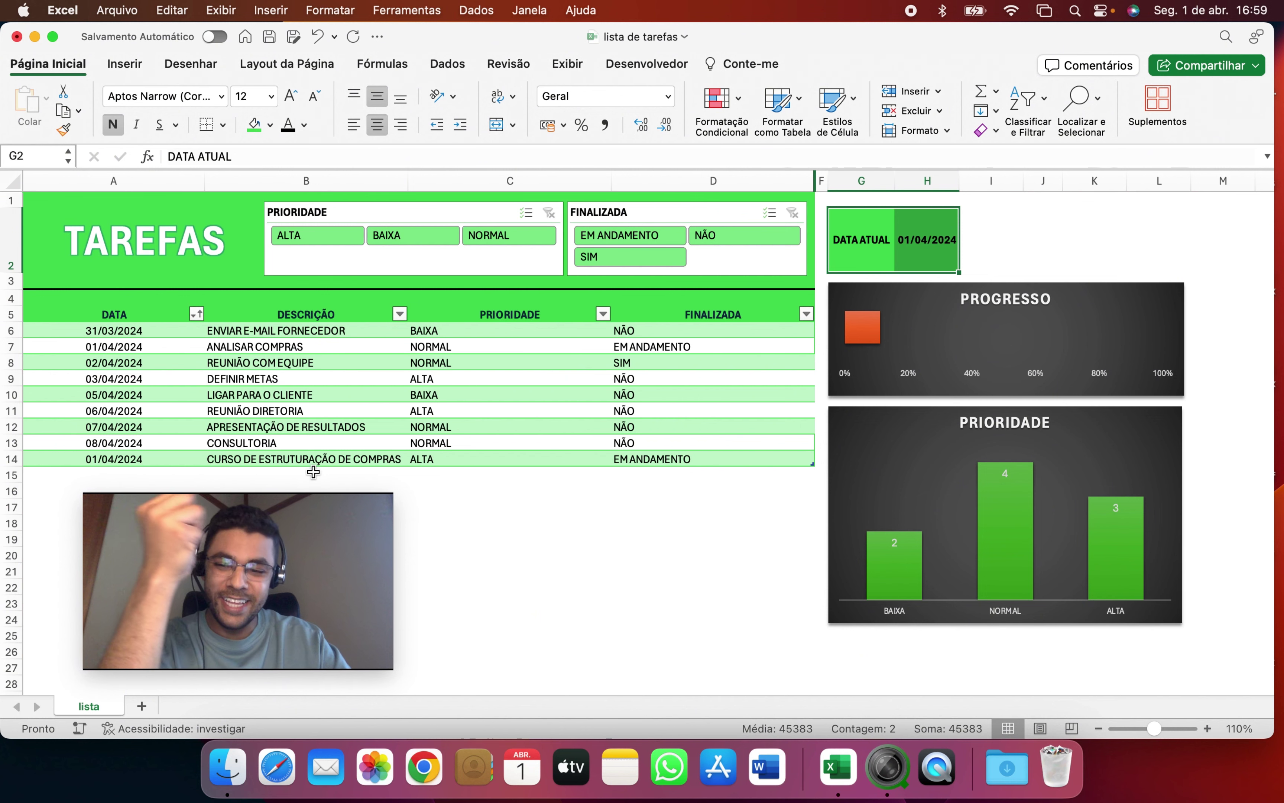
{"action": "left_click_drag", "start_coordinate": [168, 330], "coordinate": [174, 352]}
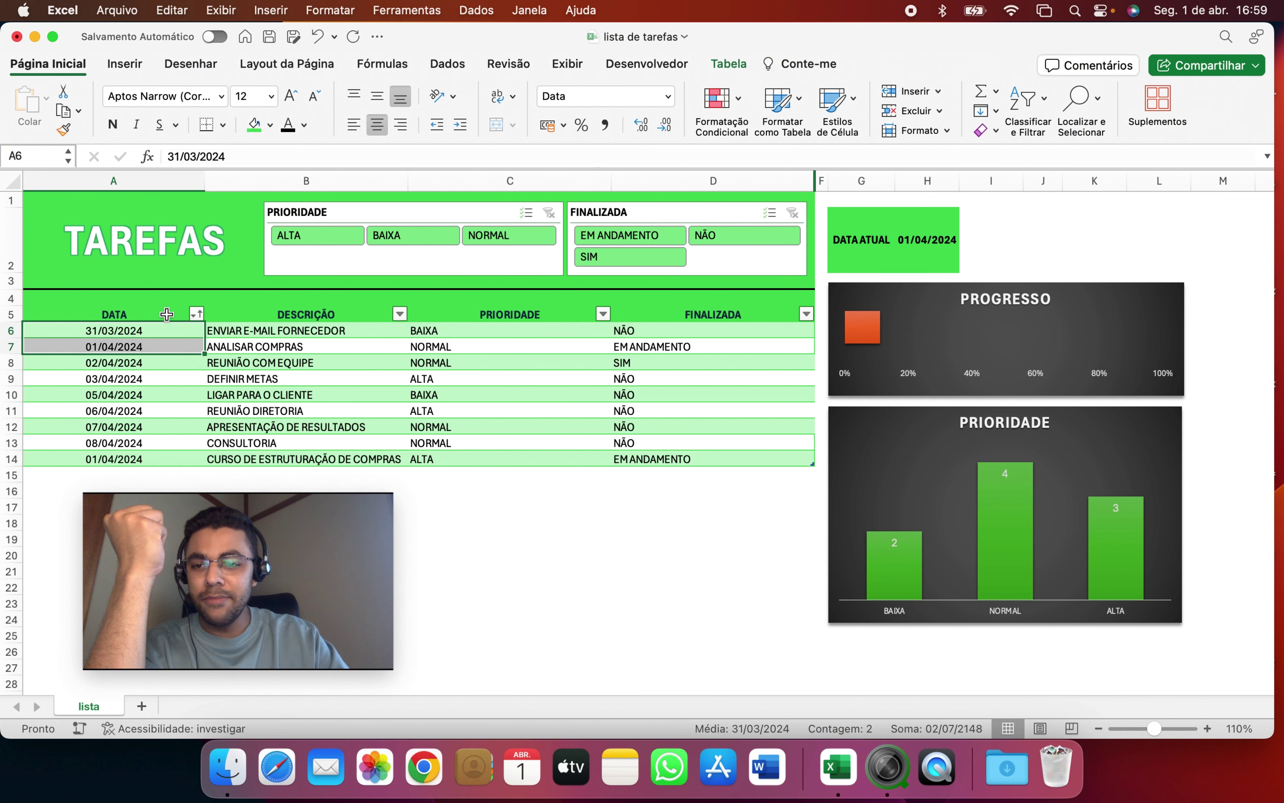
{"action": "left_click_drag", "start_coordinate": [115, 314], "coordinate": [539, 319]}
{"action": "left_click", "coordinate": [202, 319]}
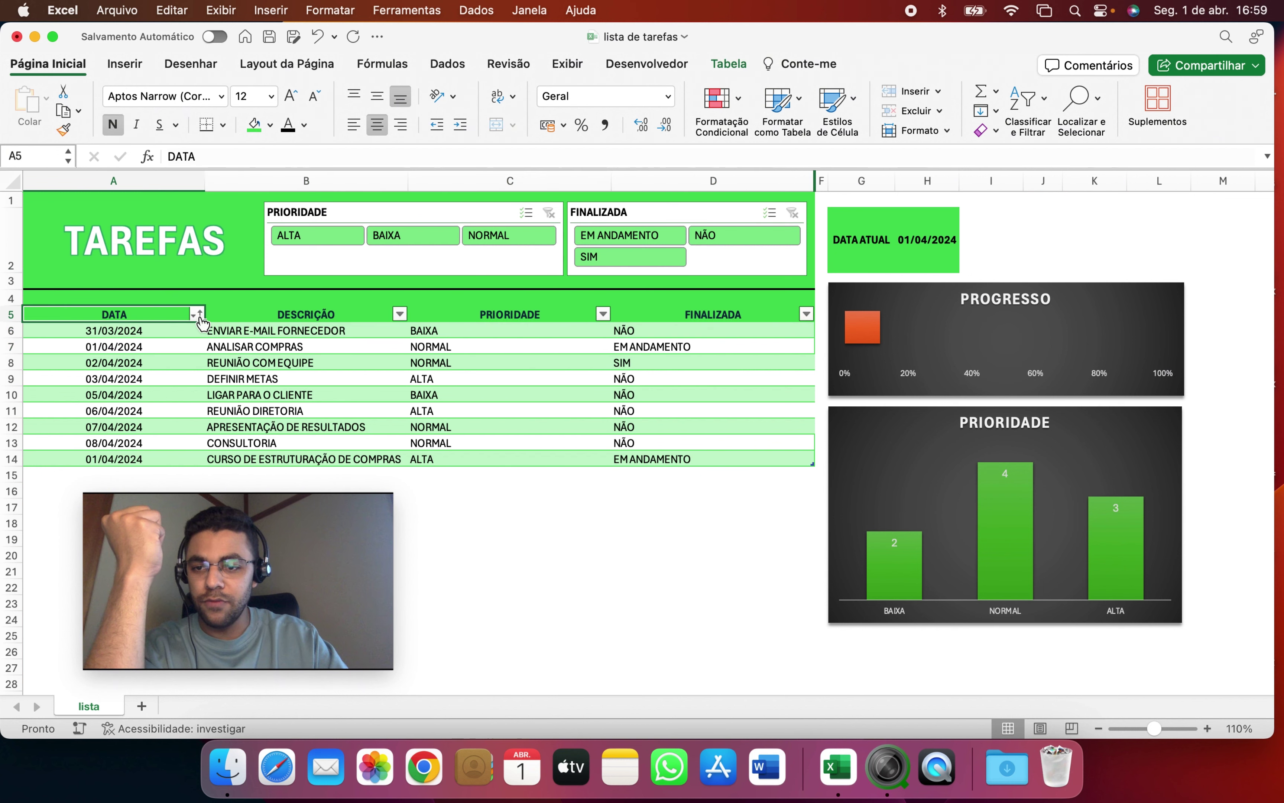
{"action": "left_click", "coordinate": [196, 314]}
{"action": "left_click_drag", "start_coordinate": [239, 532], "coordinate": [714, 509]}
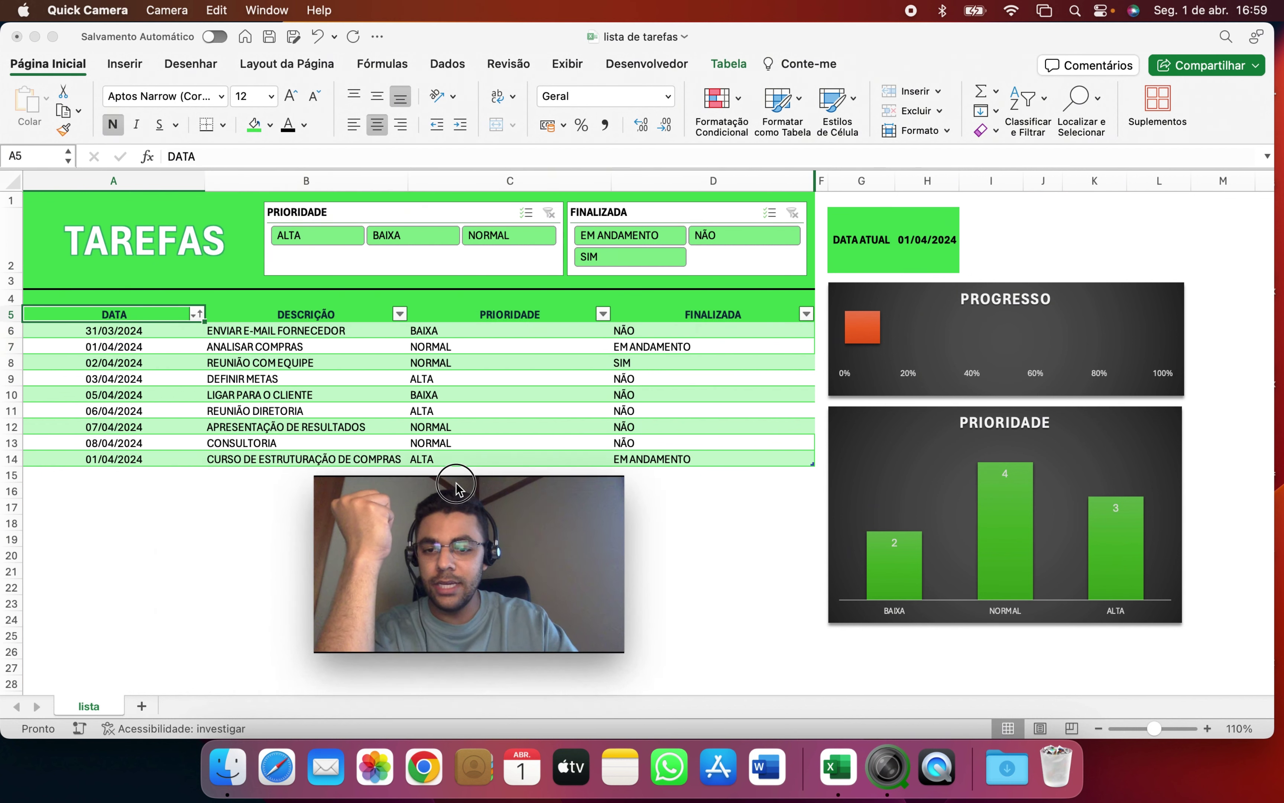
{"action": "left_click", "coordinate": [196, 314]}
{"action": "left_click", "coordinate": [196, 314]}
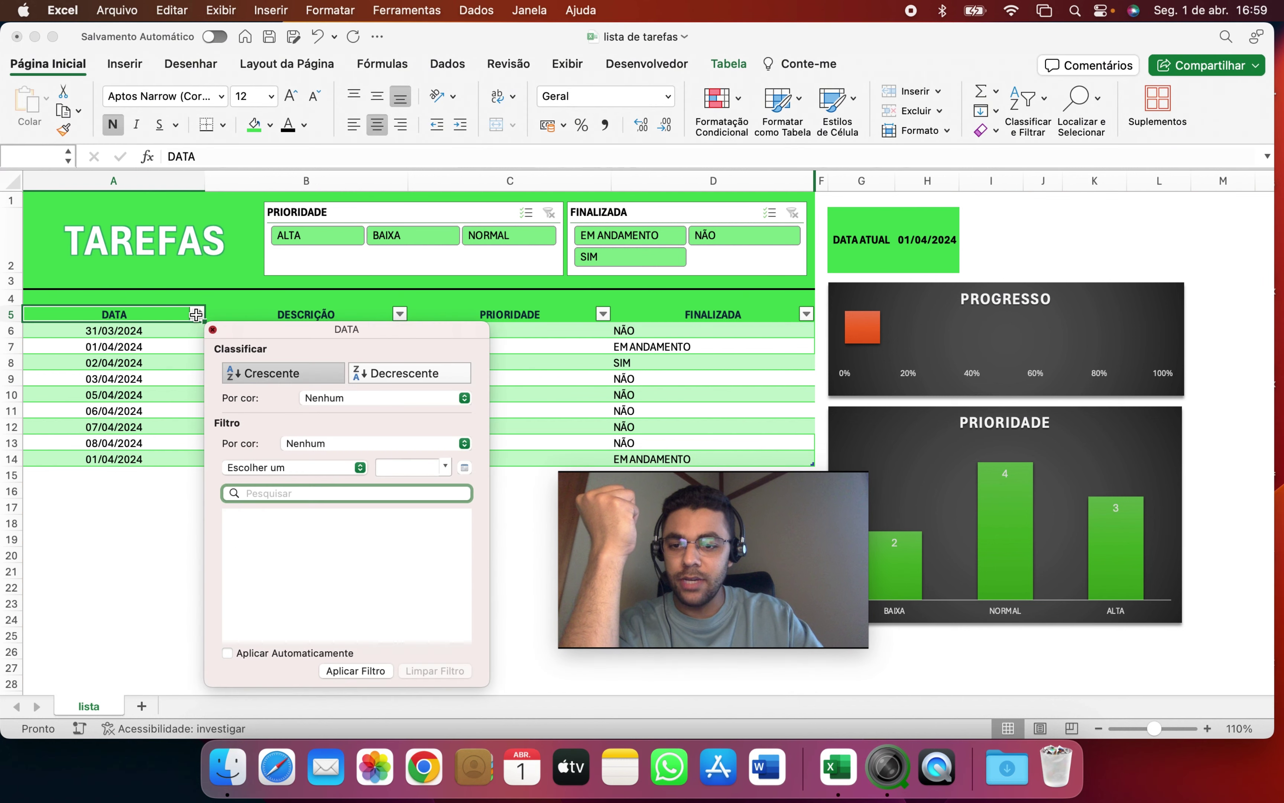
{"action": "left_click", "coordinate": [196, 313]}
{"action": "left_click", "coordinate": [199, 315]}
{"action": "left_click", "coordinate": [199, 315]}
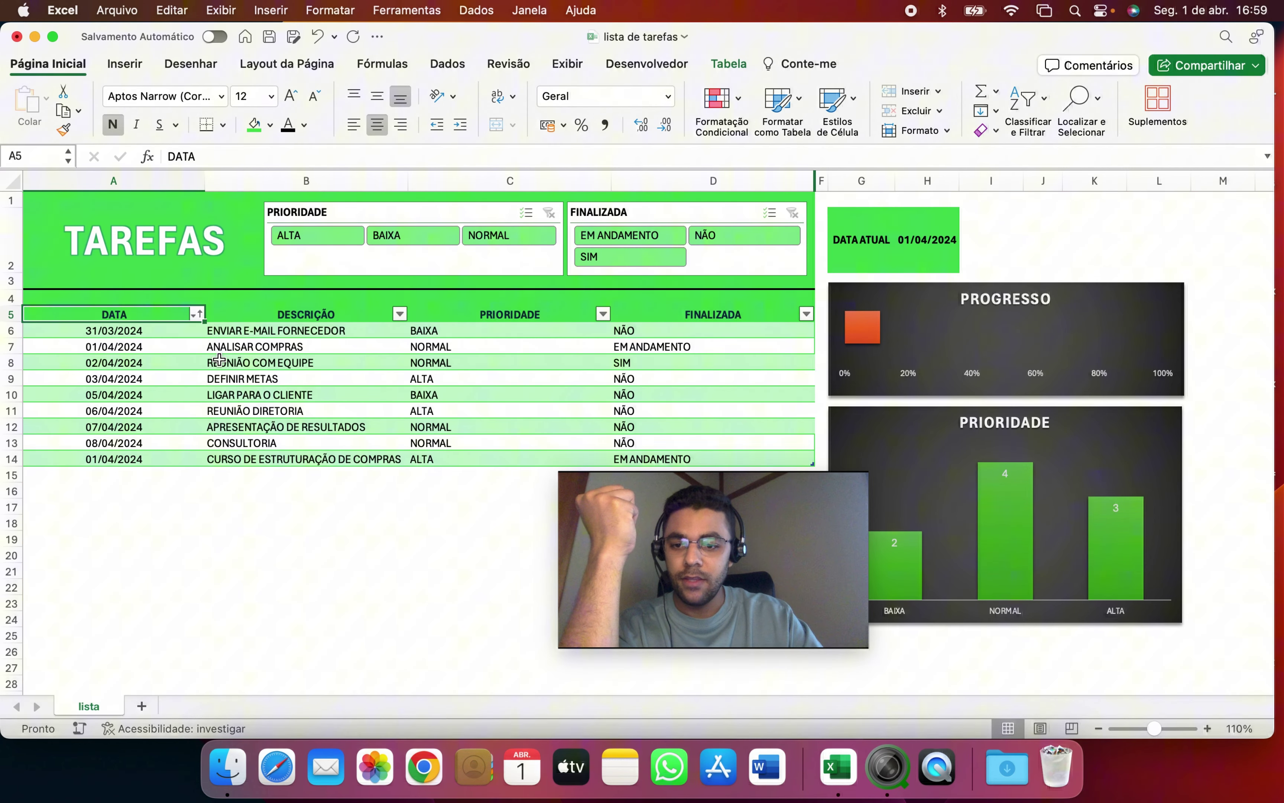
{"action": "left_click", "coordinate": [198, 314]}
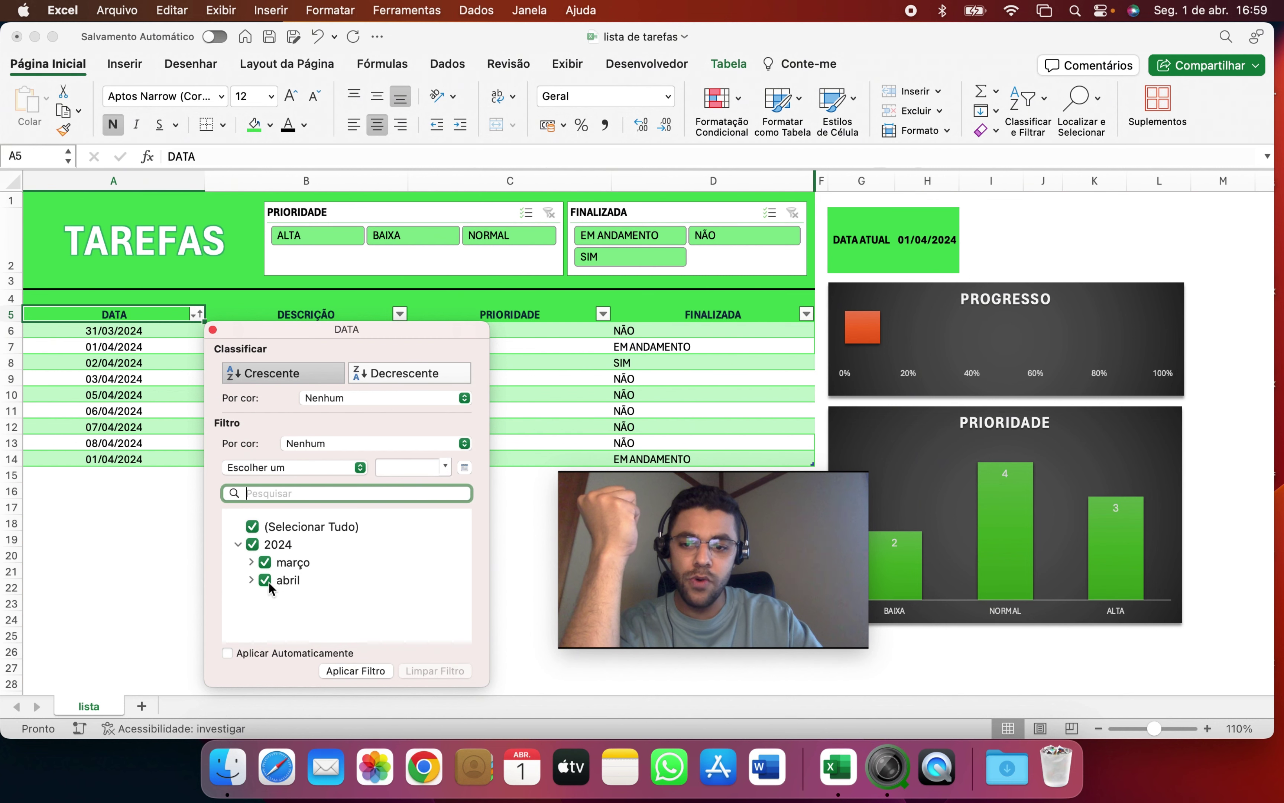
{"action": "left_click", "coordinate": [251, 563]}
{"action": "left_click_drag", "start_coordinate": [592, 540], "coordinate": [479, 560]}
{"action": "left_click", "coordinate": [393, 317]}
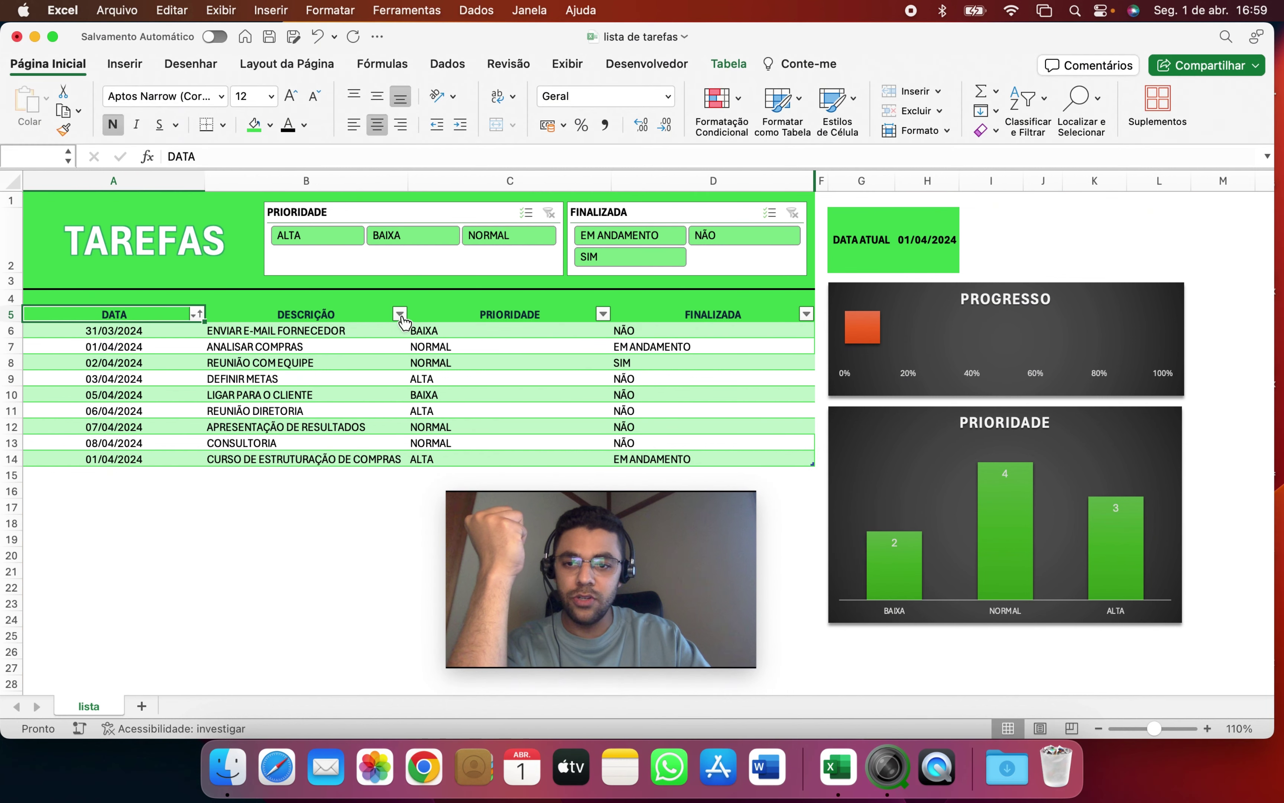
{"action": "left_click_drag", "start_coordinate": [601, 579], "coordinate": [233, 565]}
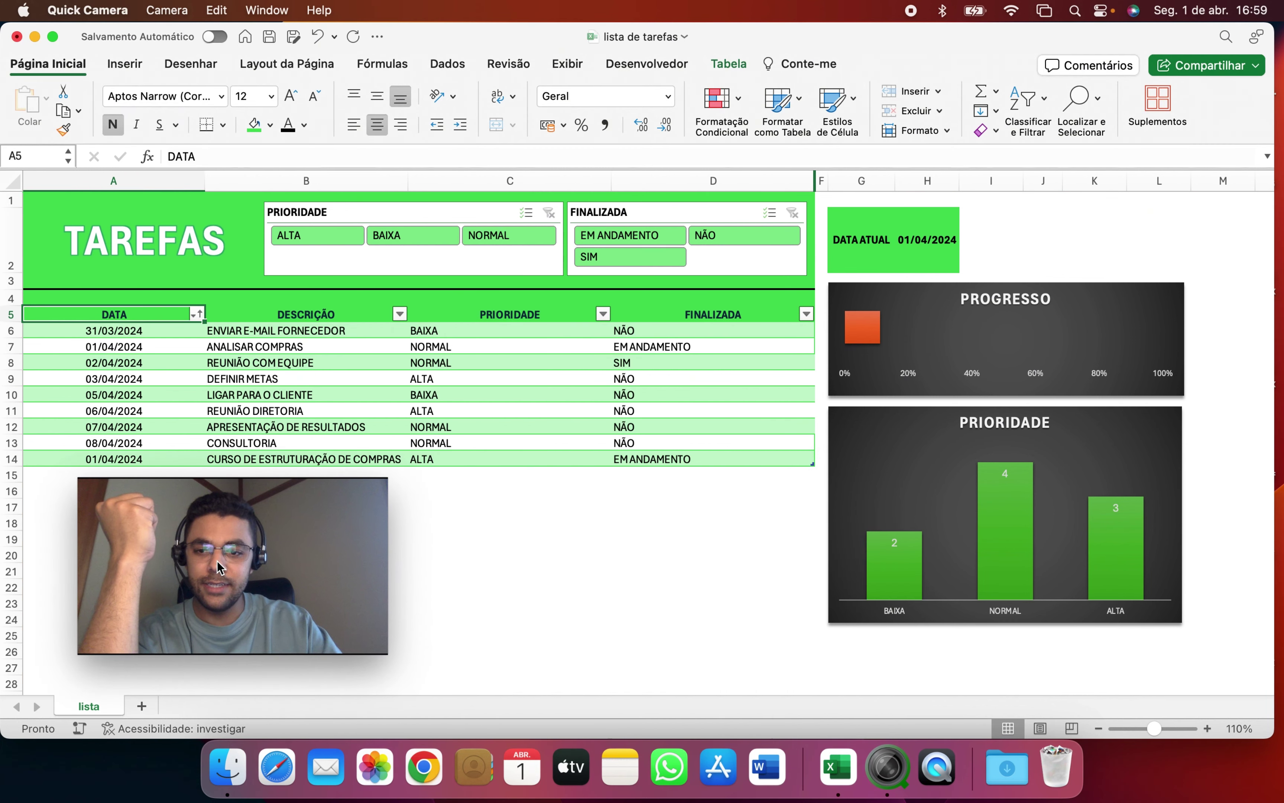
{"action": "left_click", "coordinate": [399, 314]}
{"action": "left_click", "coordinate": [399, 314]}
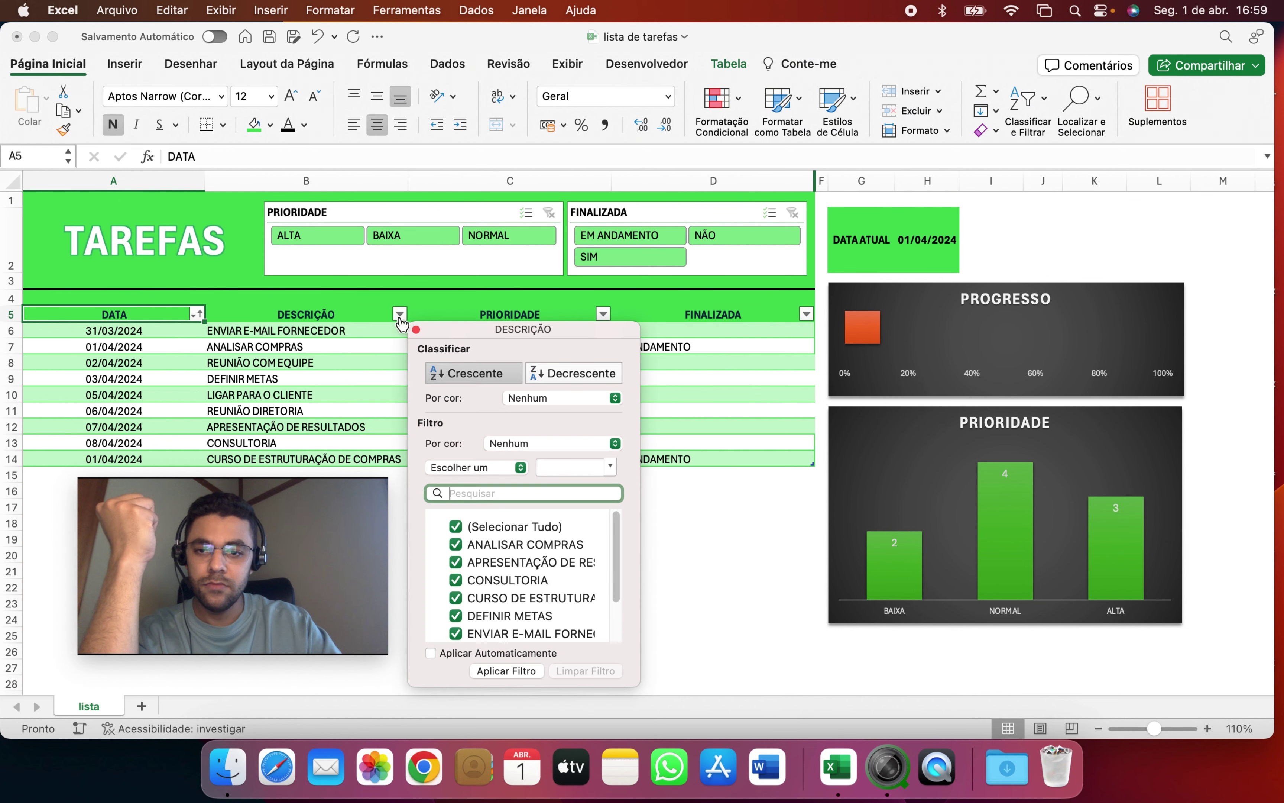
{"action": "scroll", "coordinate": [495, 572], "scroll_direction": "down", "scroll_amount": 3}
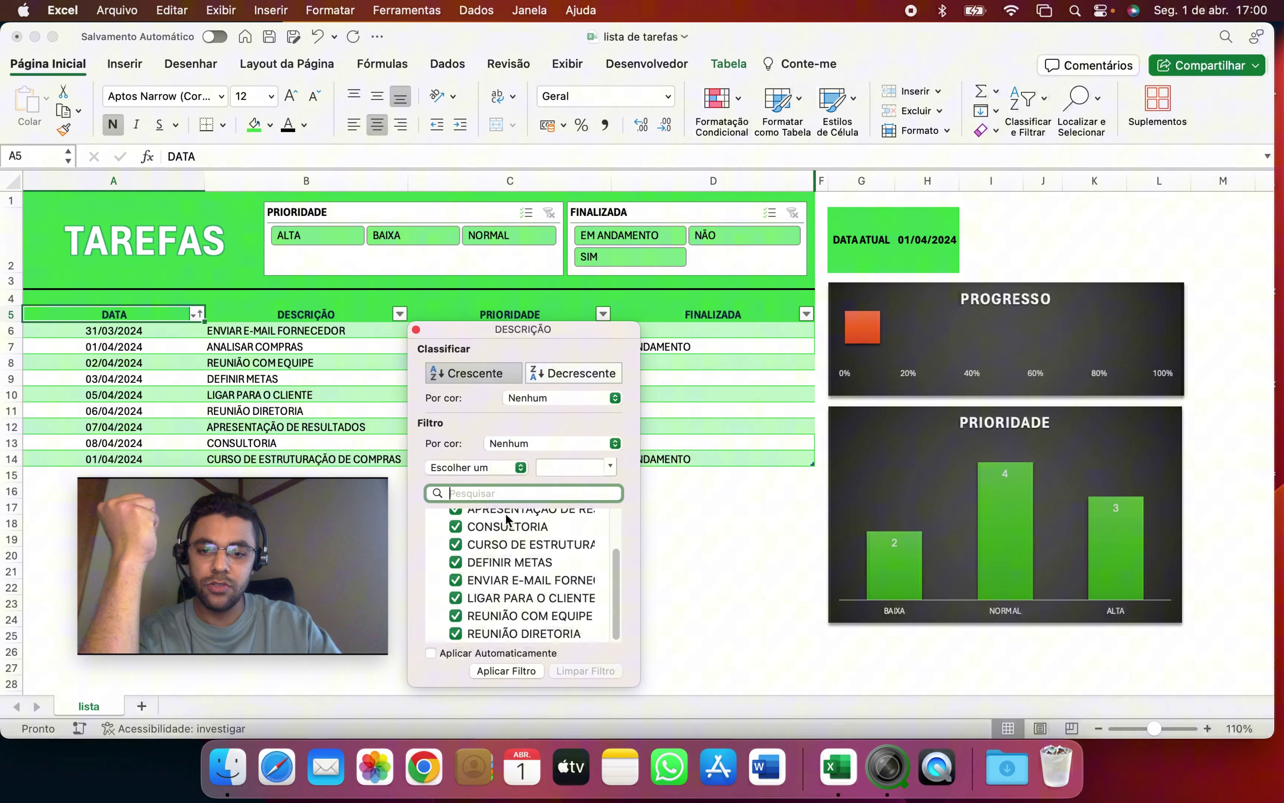
{"action": "left_click", "coordinate": [604, 315]}
{"action": "left_click", "coordinate": [604, 314]}
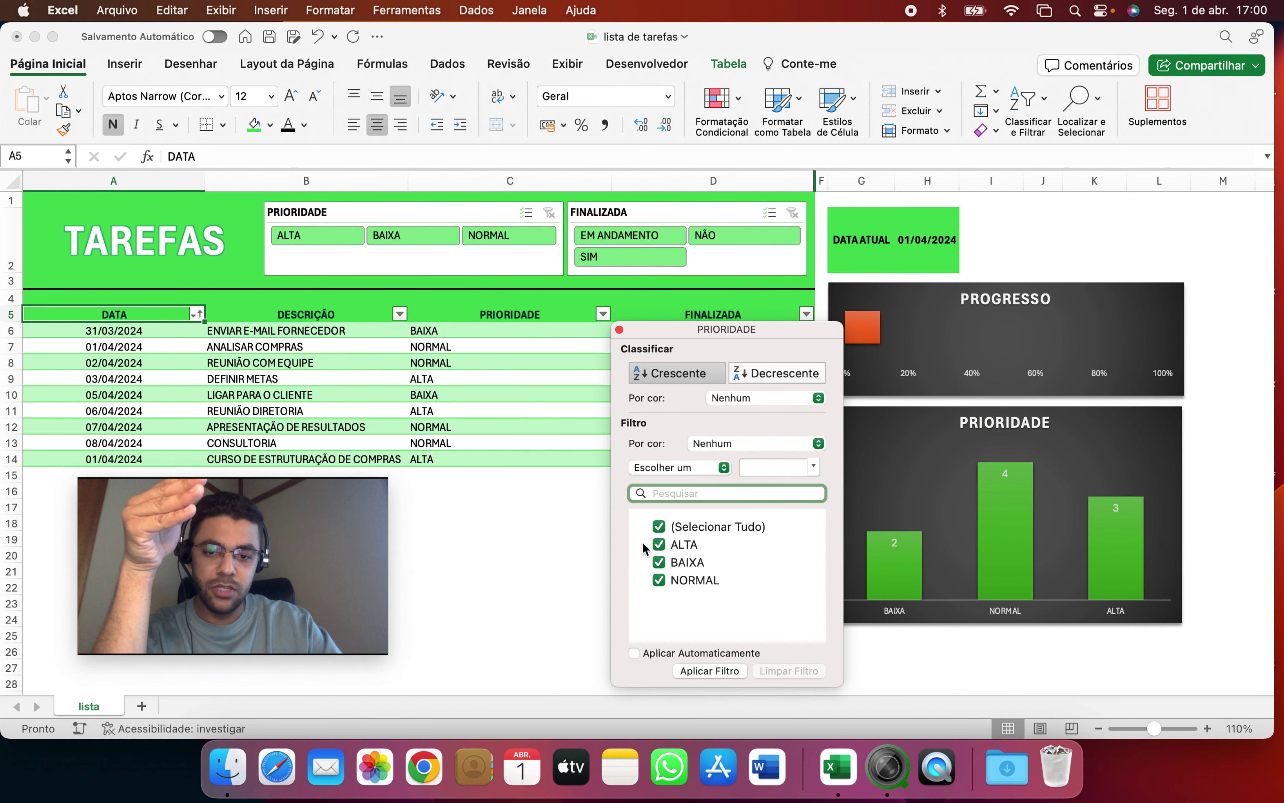
{"action": "left_click", "coordinate": [807, 314]}
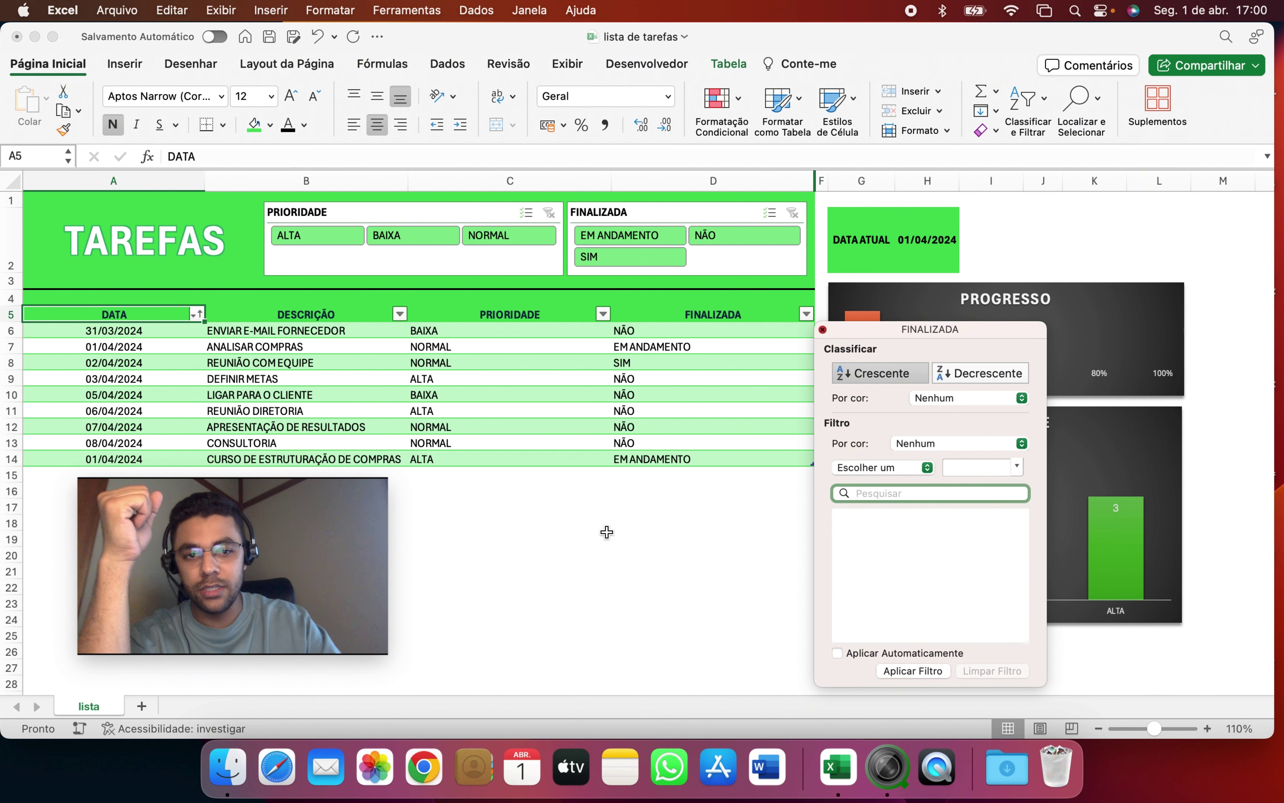
{"action": "key", "text": "Escape"}
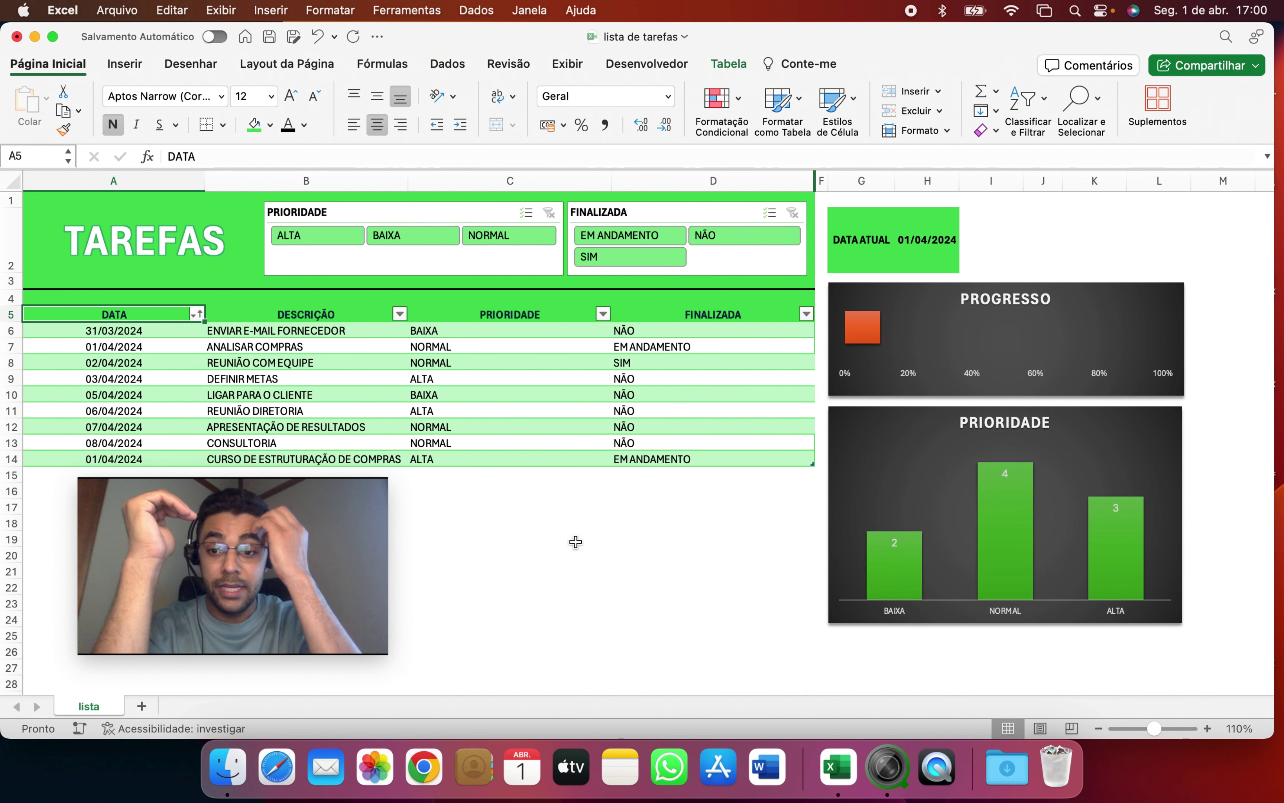